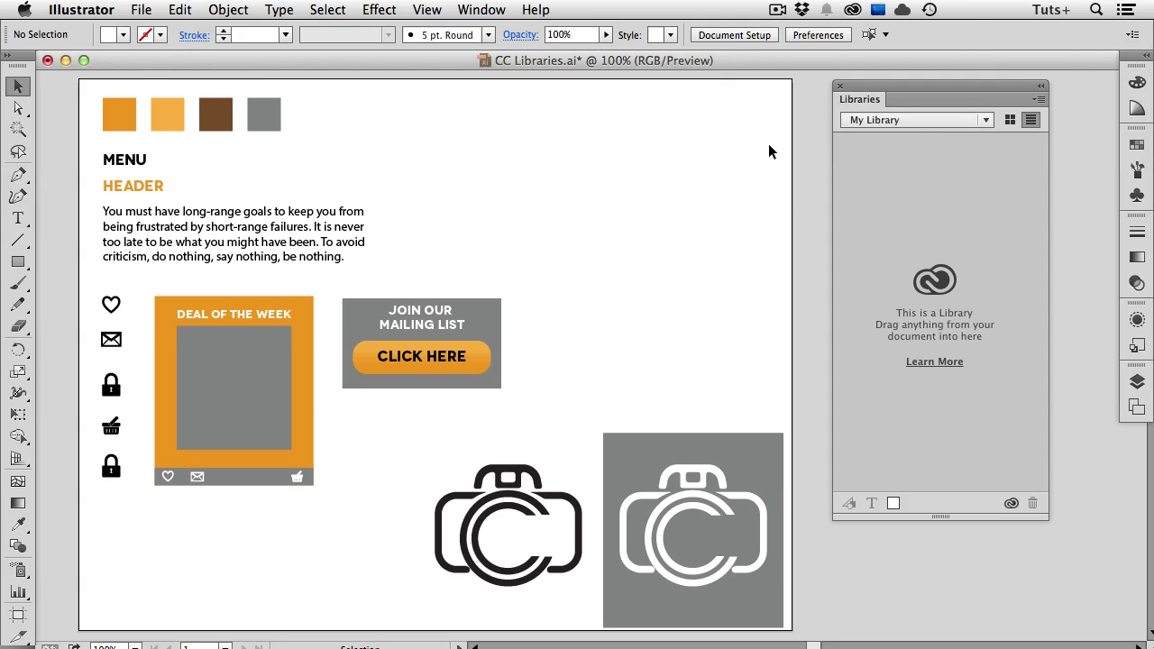
# - Open the Libraries panel and create a new library named 'CC Camera'
pyautogui.click(491, 13)
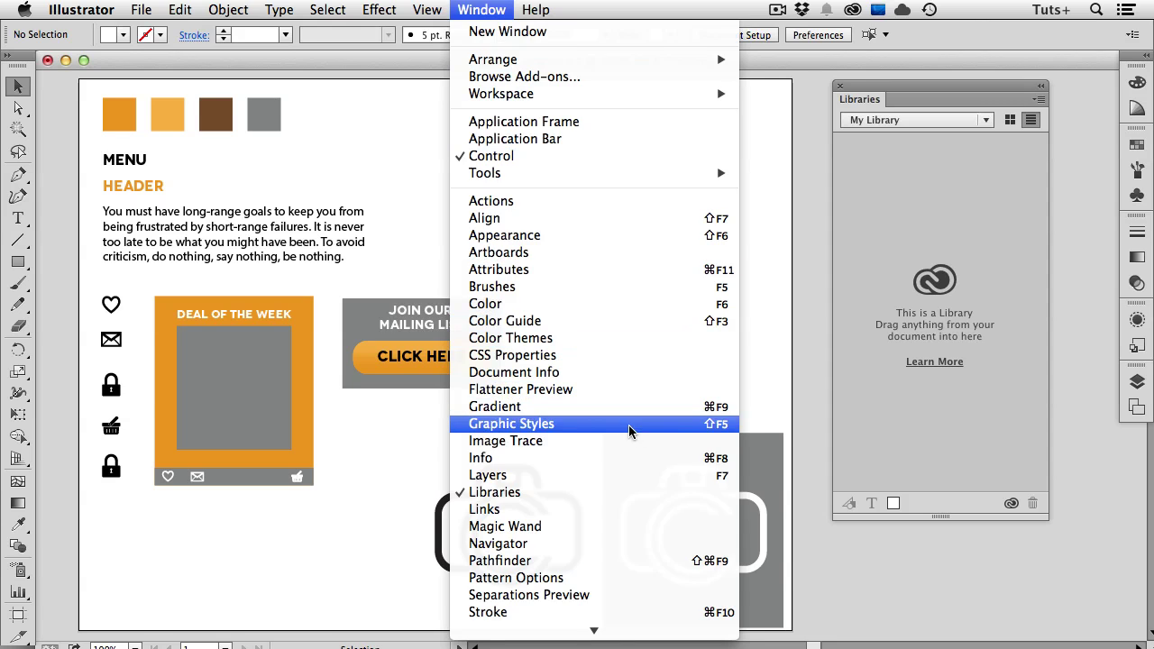
pyautogui.click(660, 489)
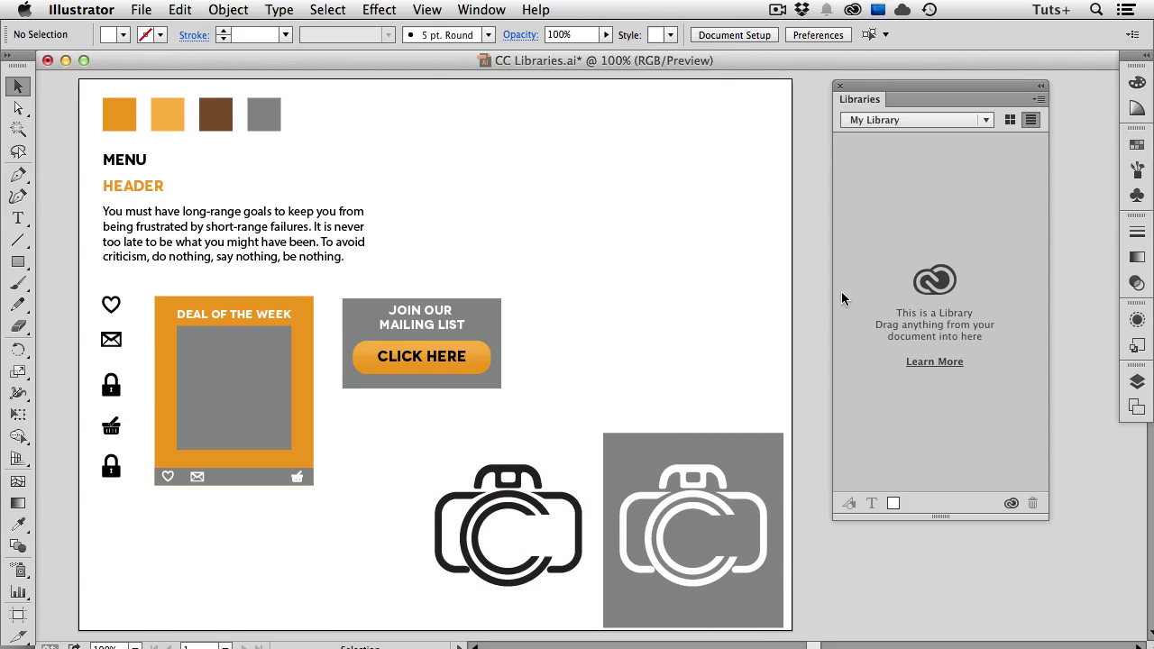
pyautogui.click(984, 122)
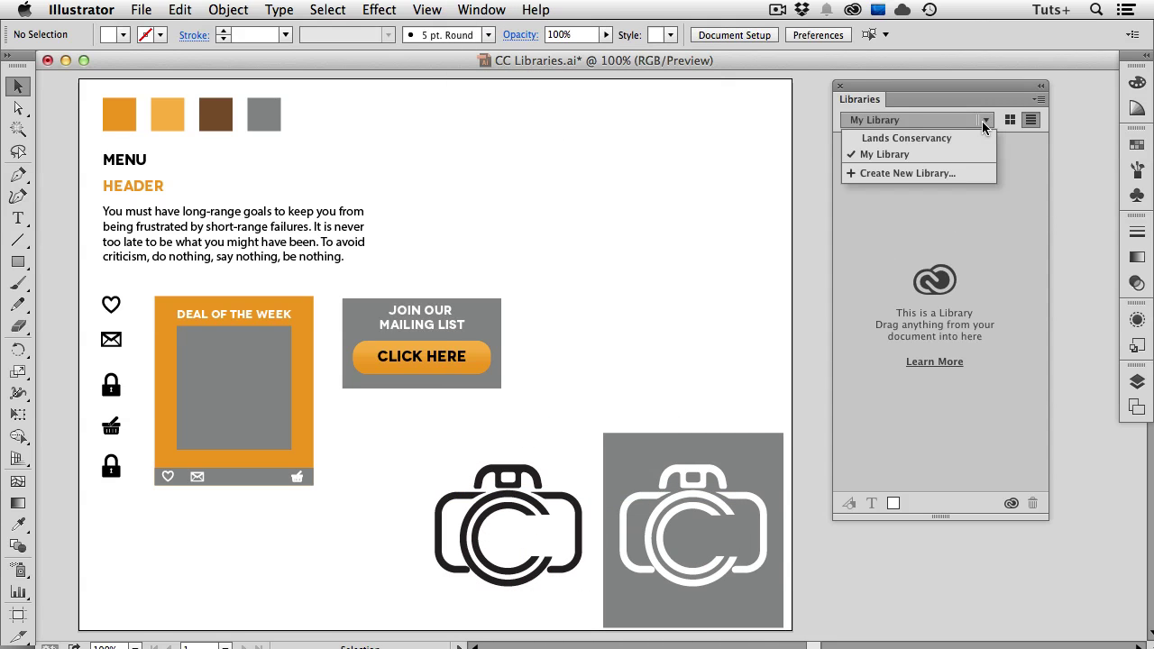
pyautogui.click(968, 173)
pyautogui.write('cc Camera')
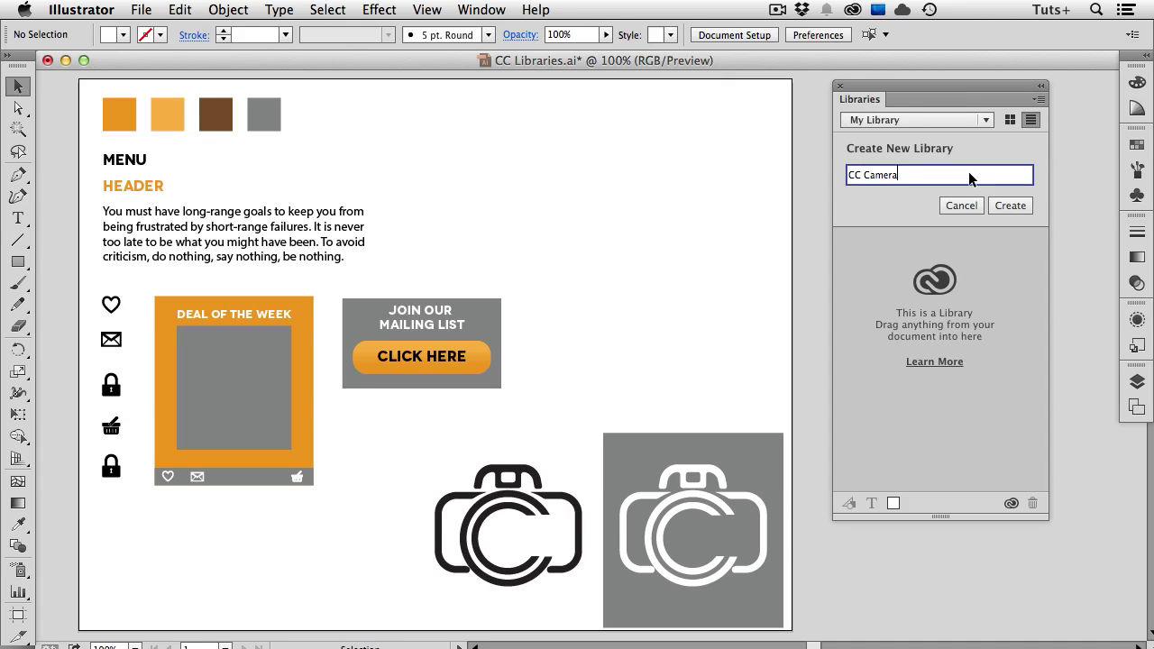
pyautogui.click(1009, 205)
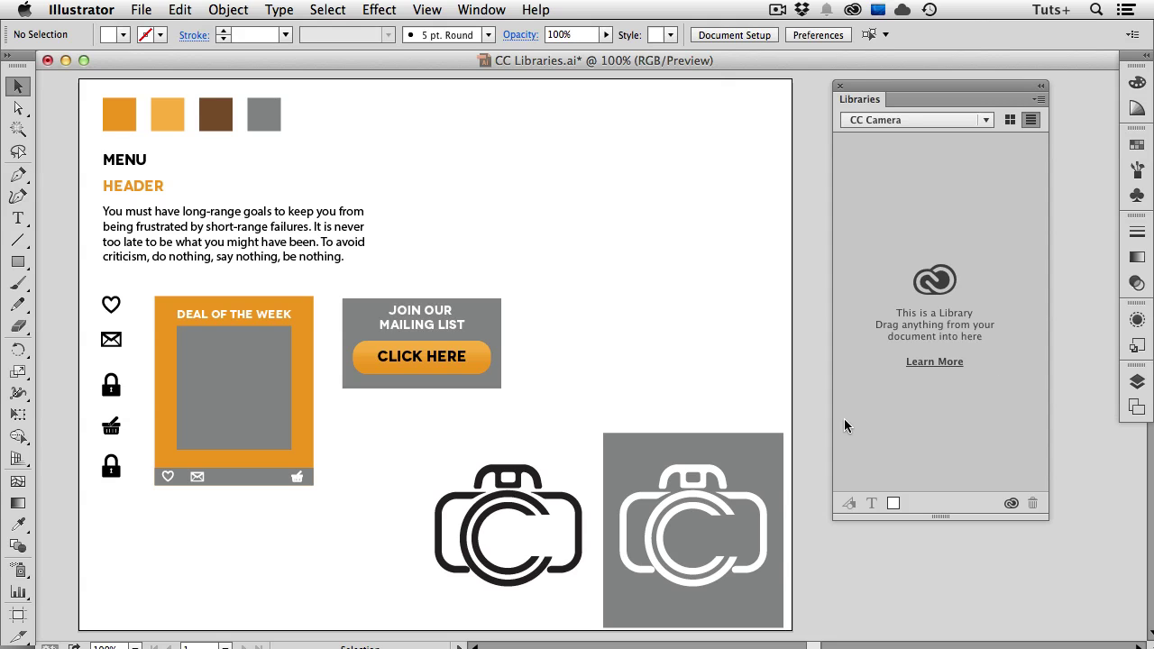
# - Drag the black camera logo into the library and rename the graphic 'Logo black'
pyautogui.click(551, 500)
pyautogui.moveTo(551, 498); pyautogui.dragTo(952, 197)
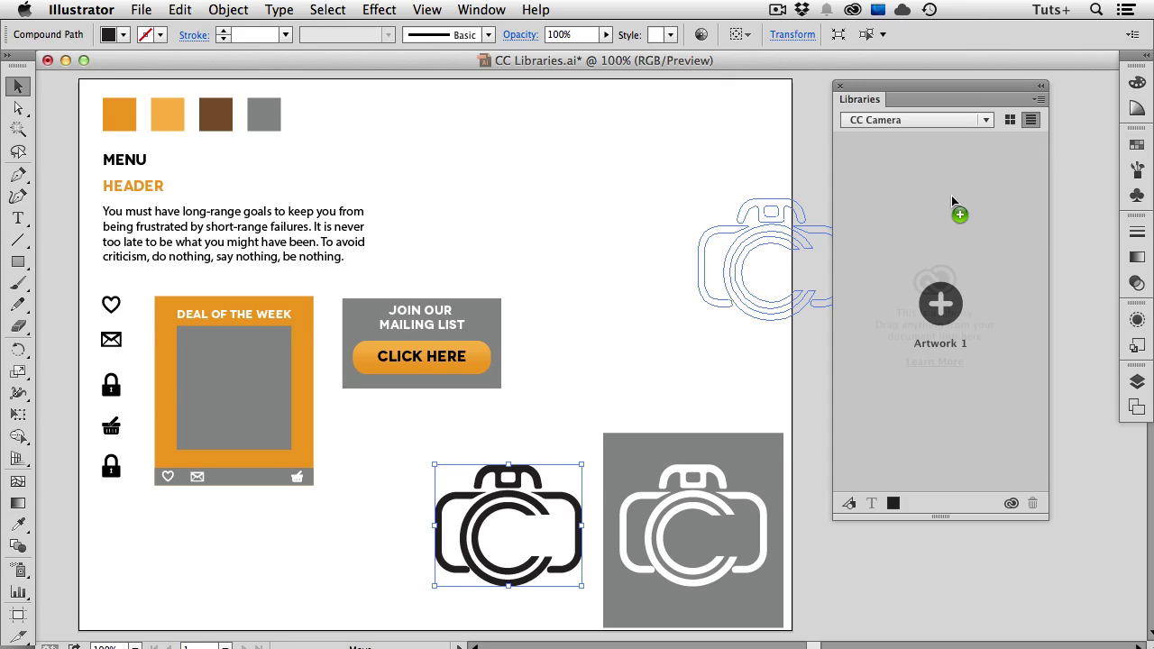
pyautogui.moveTo(951, 195); pyautogui.dragTo(951, 194)
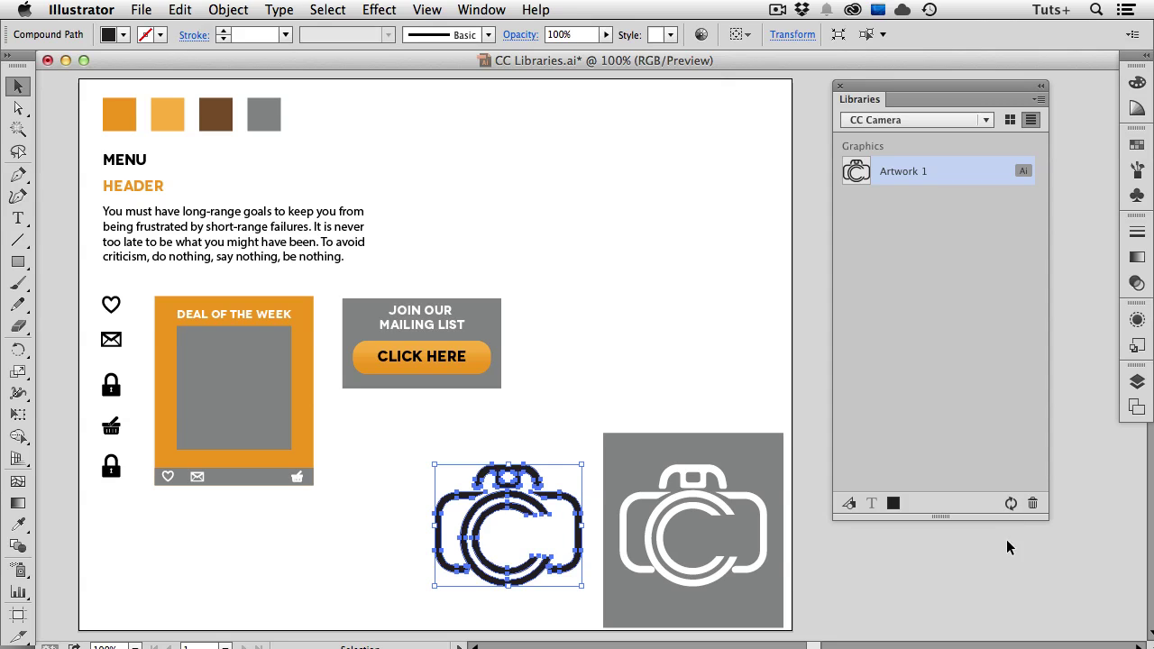
pyautogui.doubleClick(892, 173)
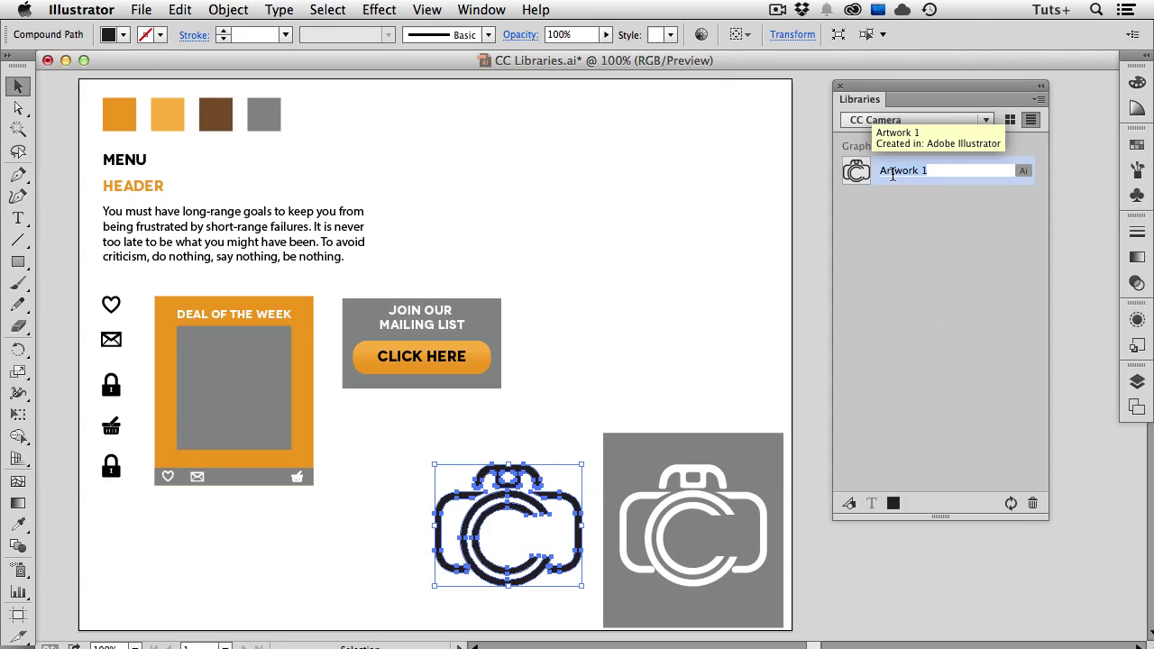
pyautogui.write('Logo black')
pyautogui.press('Return')
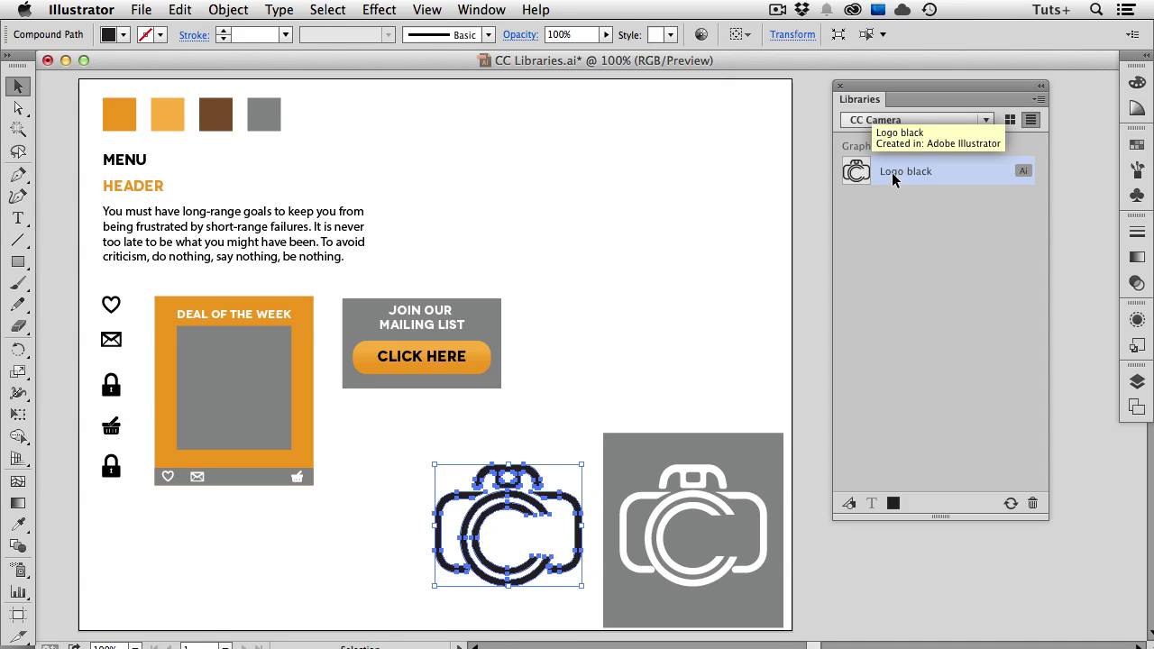
# - Add the white camera logo on gray as a graphic named 'Logo white'
pyautogui.click(710, 477)
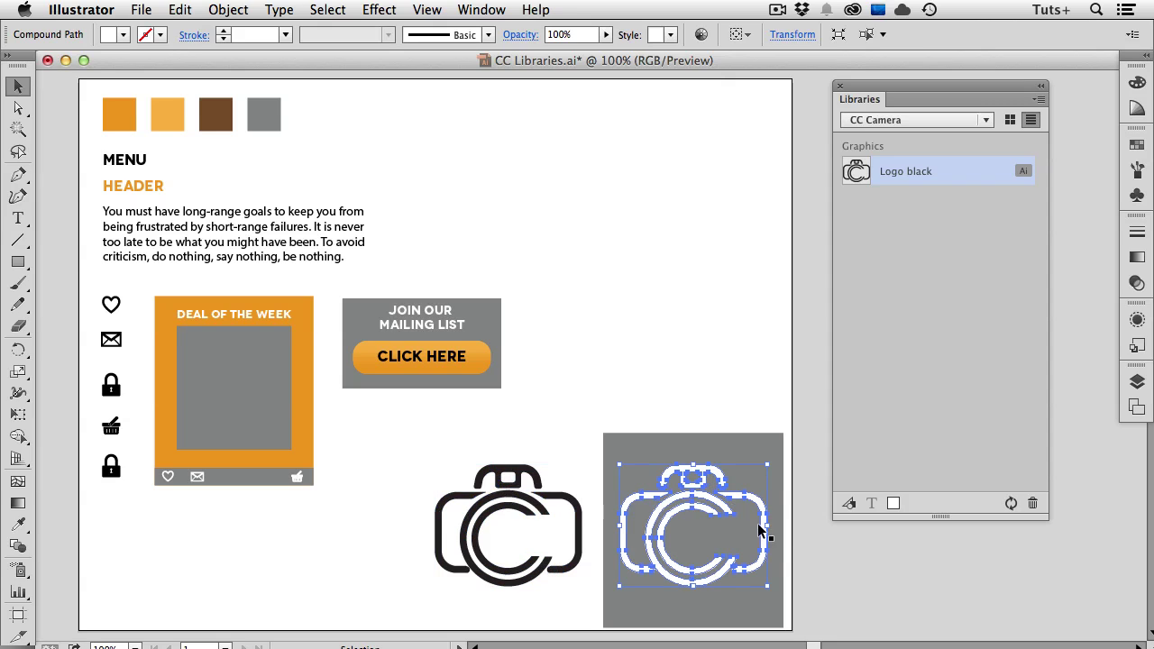
pyautogui.click(849, 505)
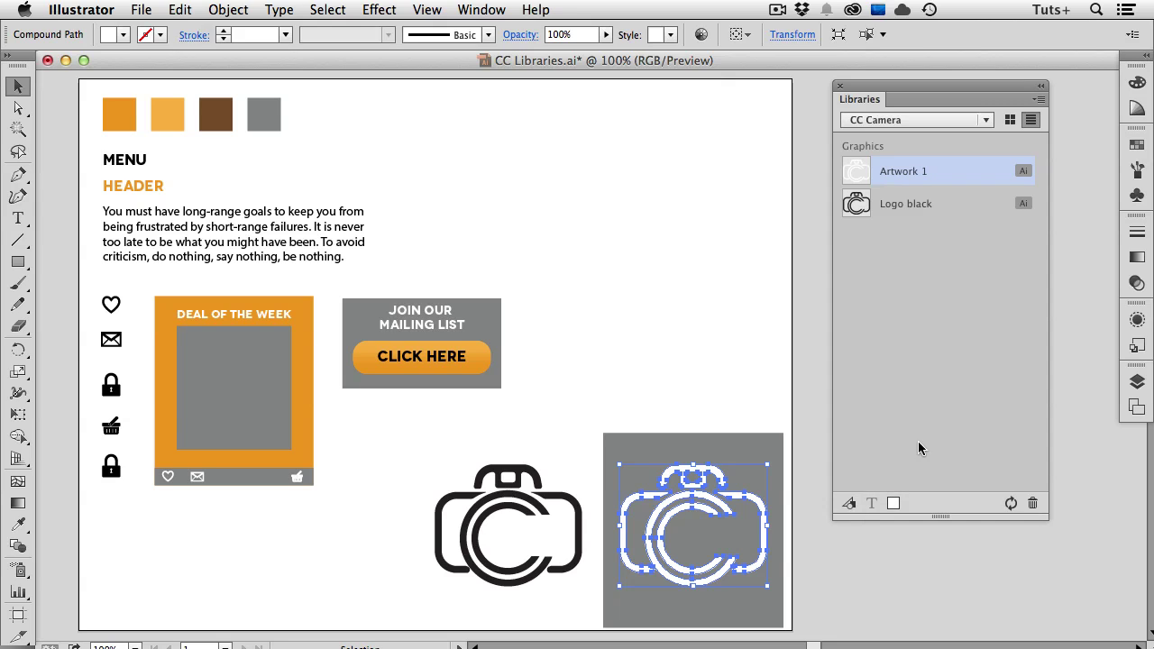
pyautogui.doubleClick(895, 171)
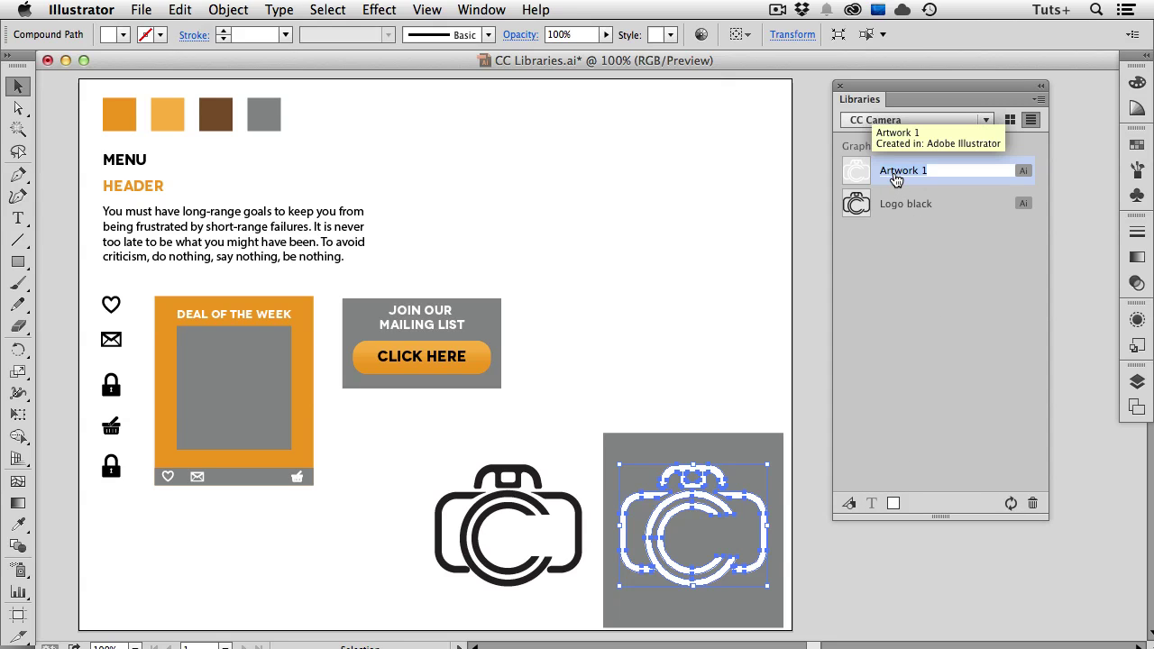
pyautogui.write('Logo white')
pyautogui.press('Return')
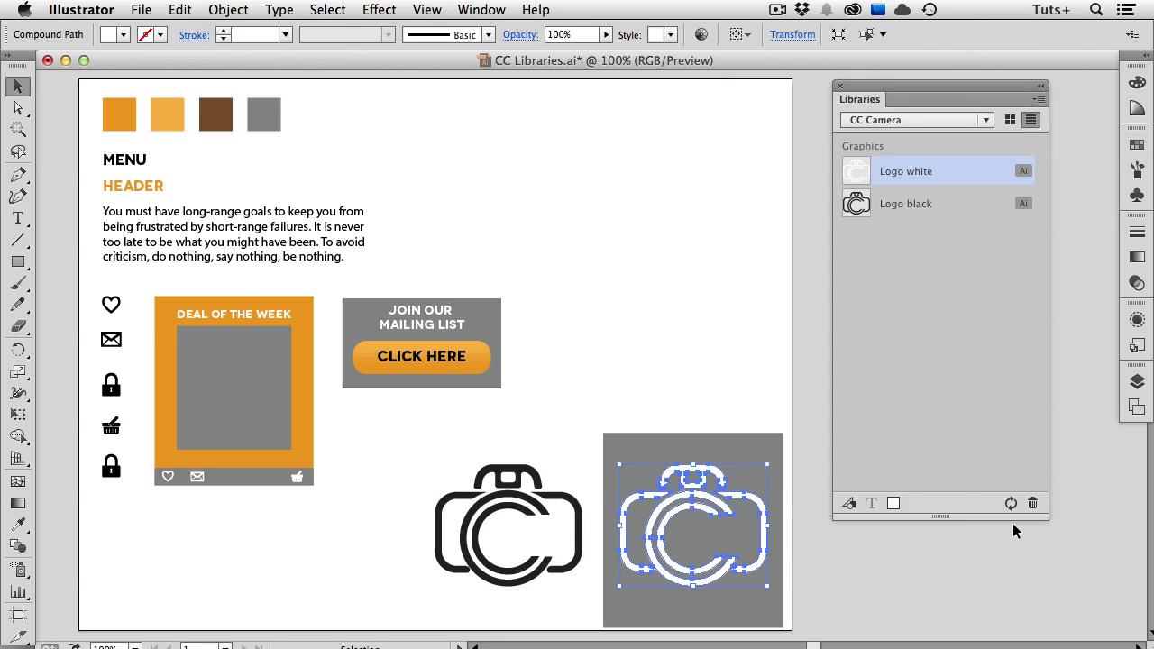
# - Add the dark orange, lighter orange, brown and grey swatch colours to the library
pyautogui.click(699, 375)
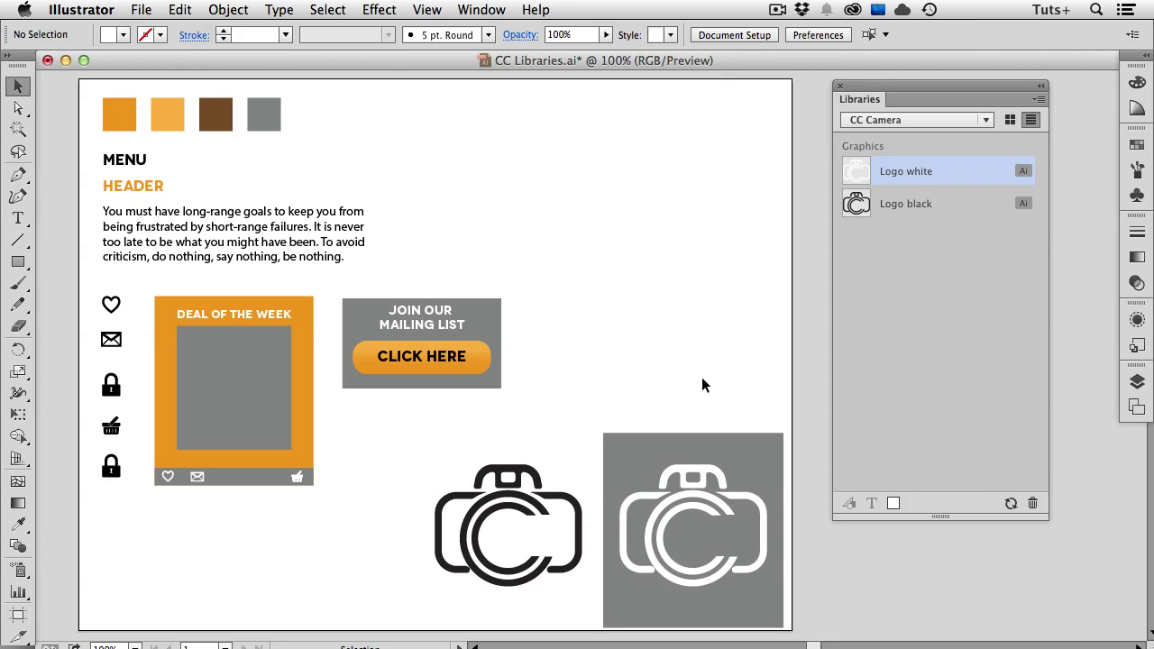
pyautogui.click(124, 127)
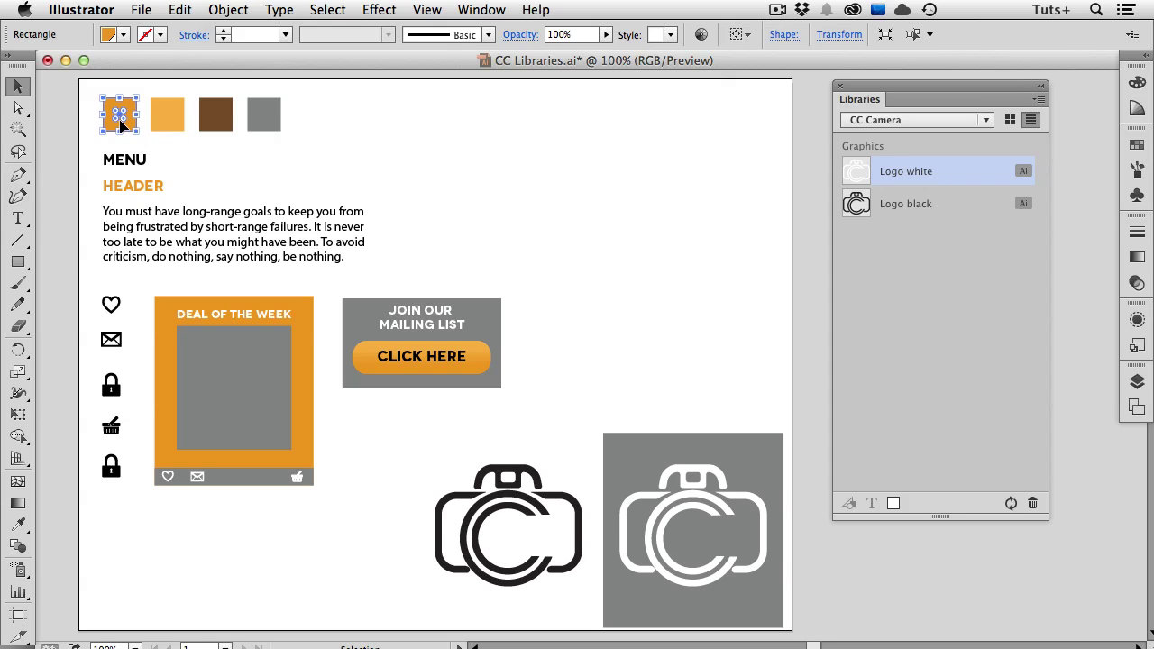
pyautogui.click(893, 504)
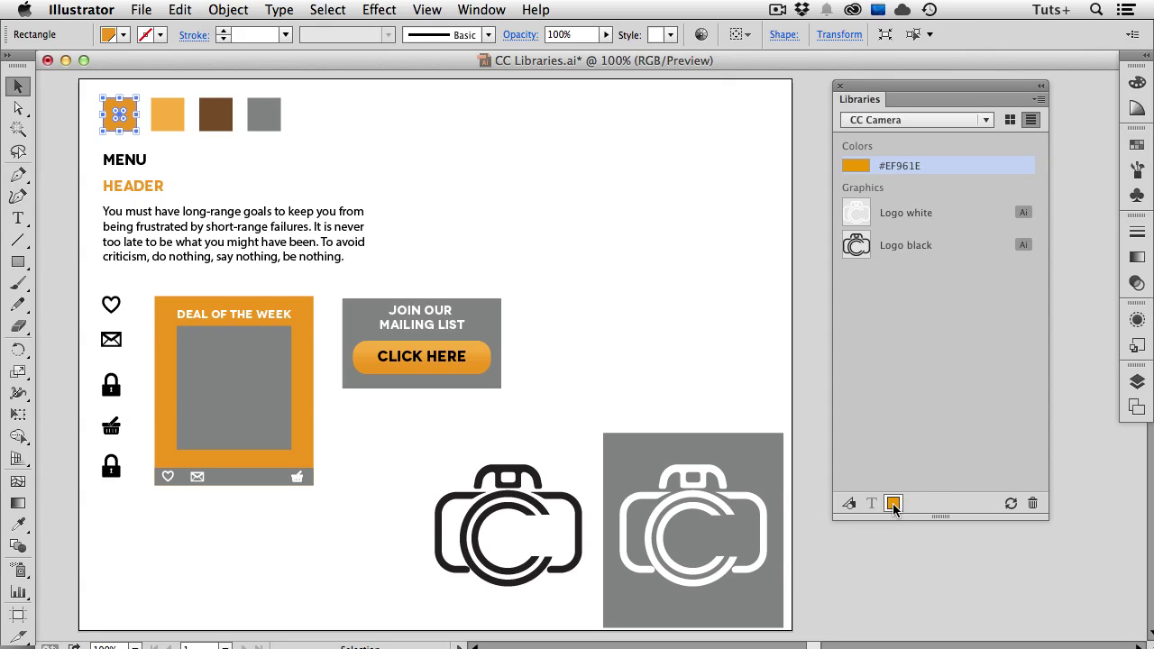
pyautogui.click(170, 120)
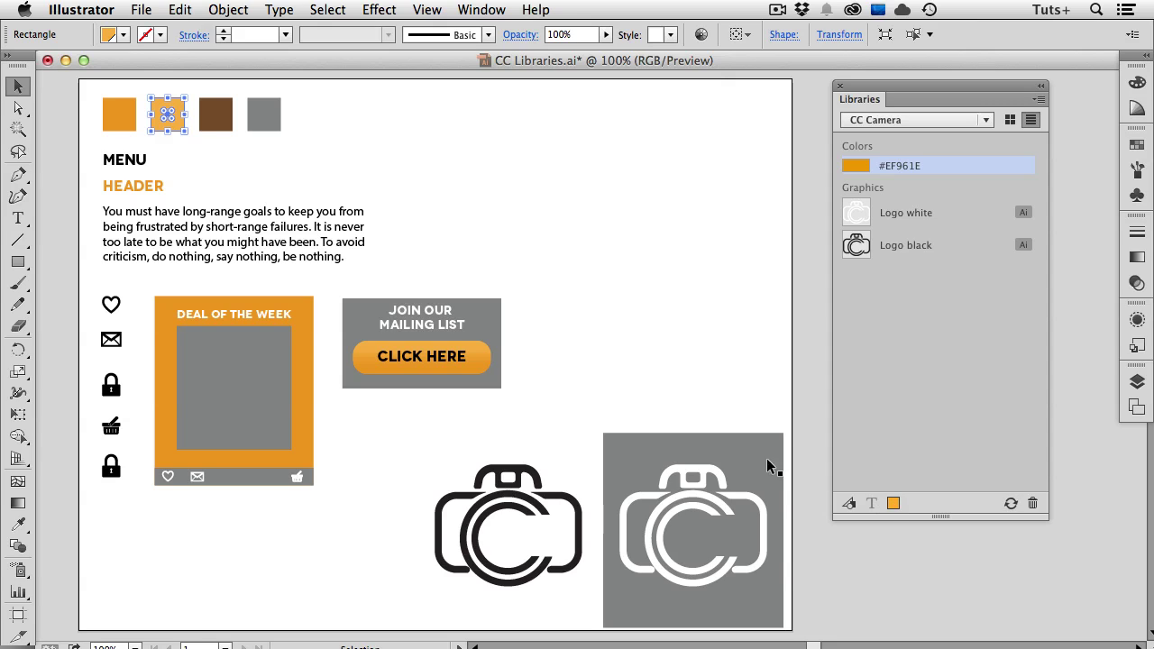
pyautogui.click(892, 504)
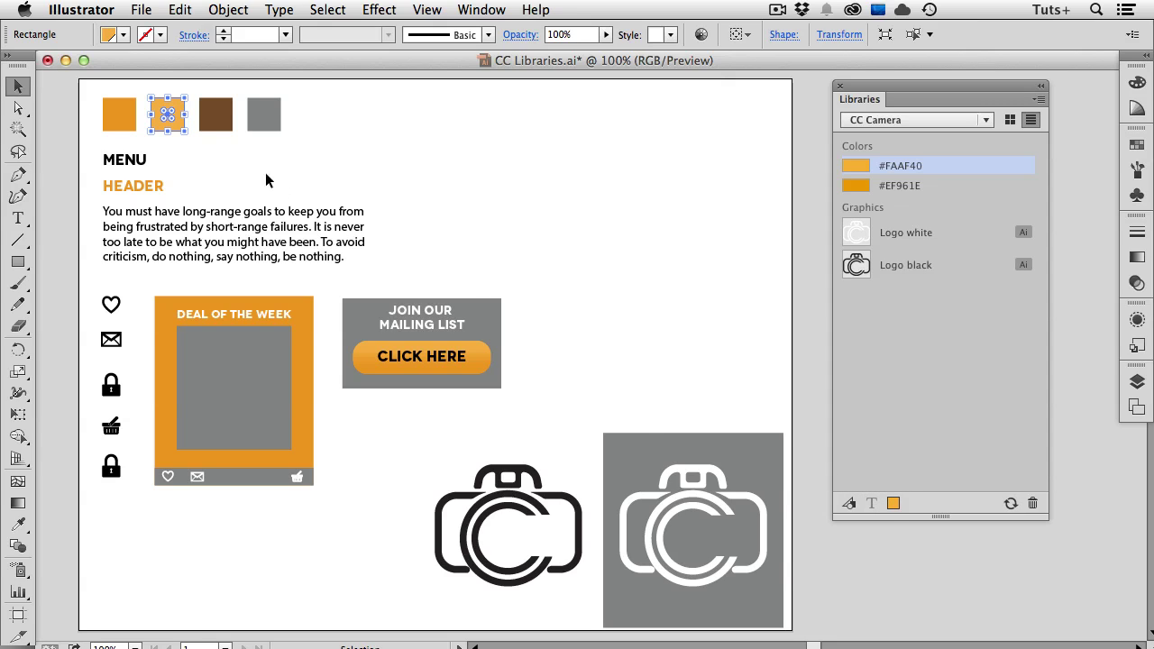
pyautogui.click(215, 114)
pyautogui.click(891, 503)
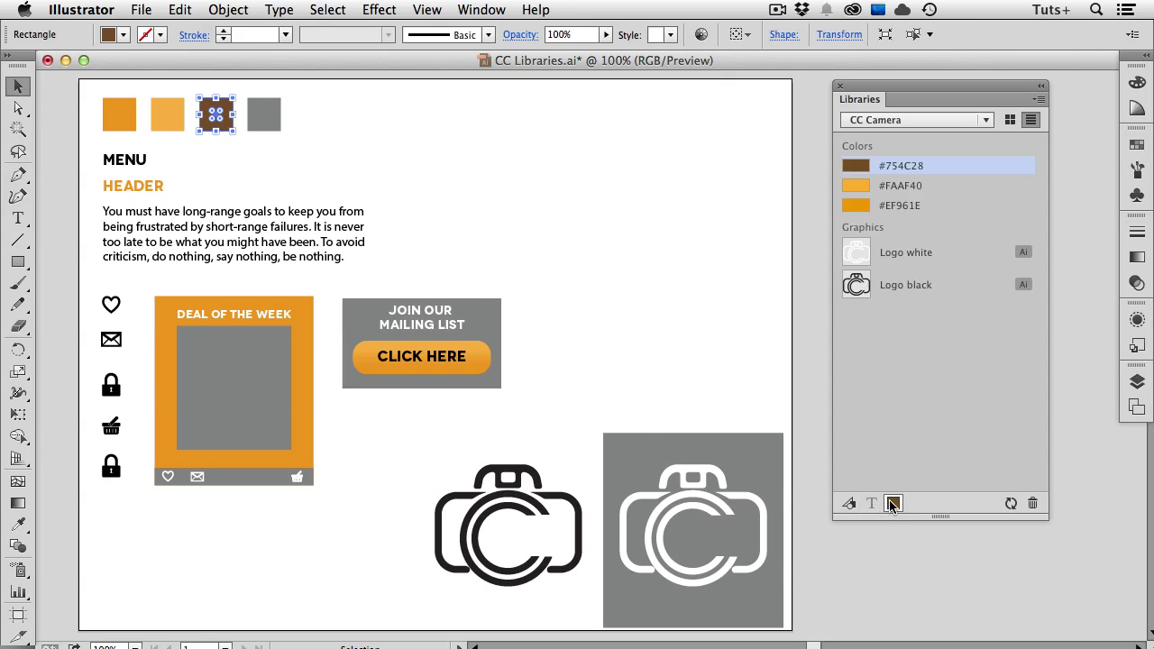
pyautogui.click(270, 114)
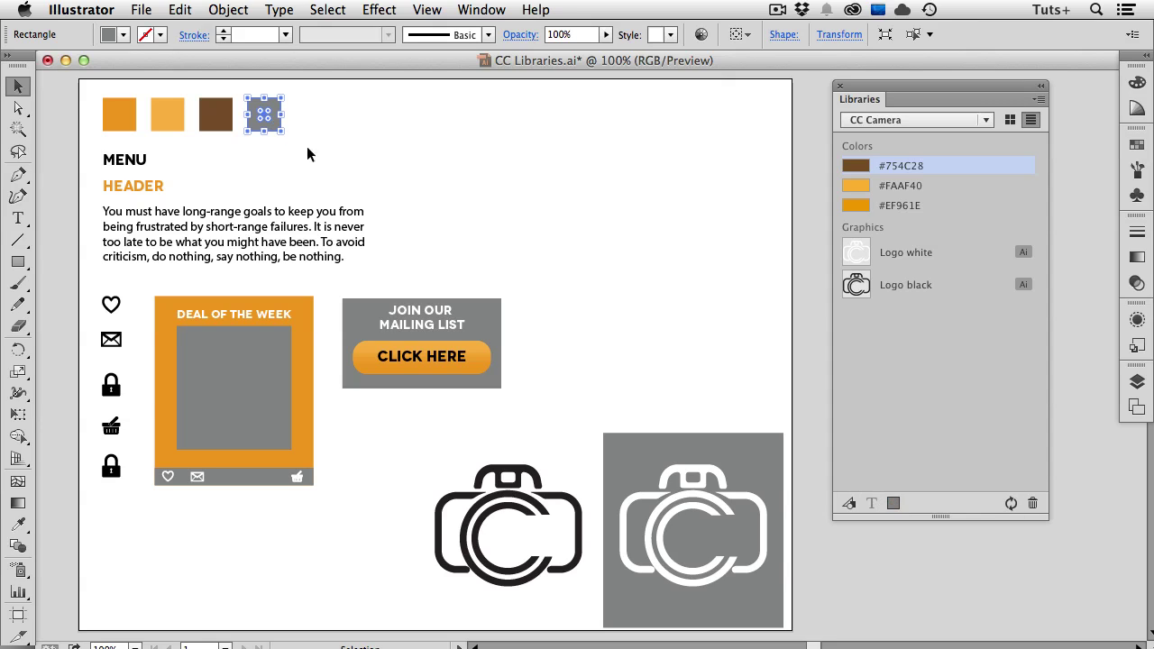
pyautogui.click(892, 503)
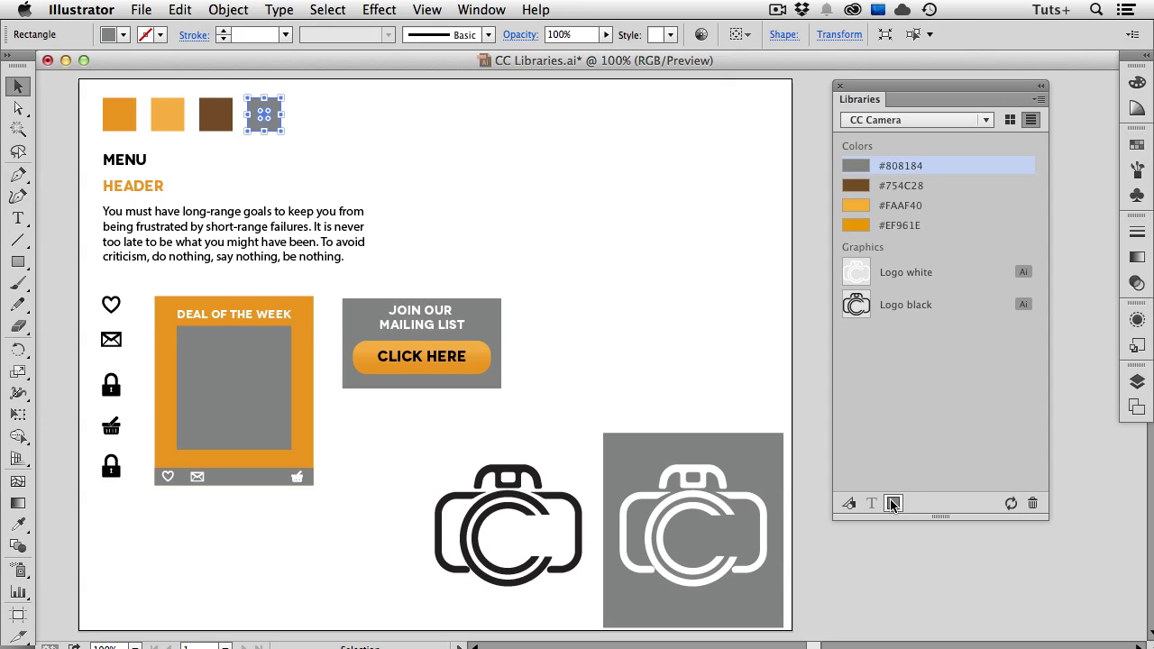
# - Rename the grey colour #808184 to '60 per cent gray'
pyautogui.doubleClick(900, 167)
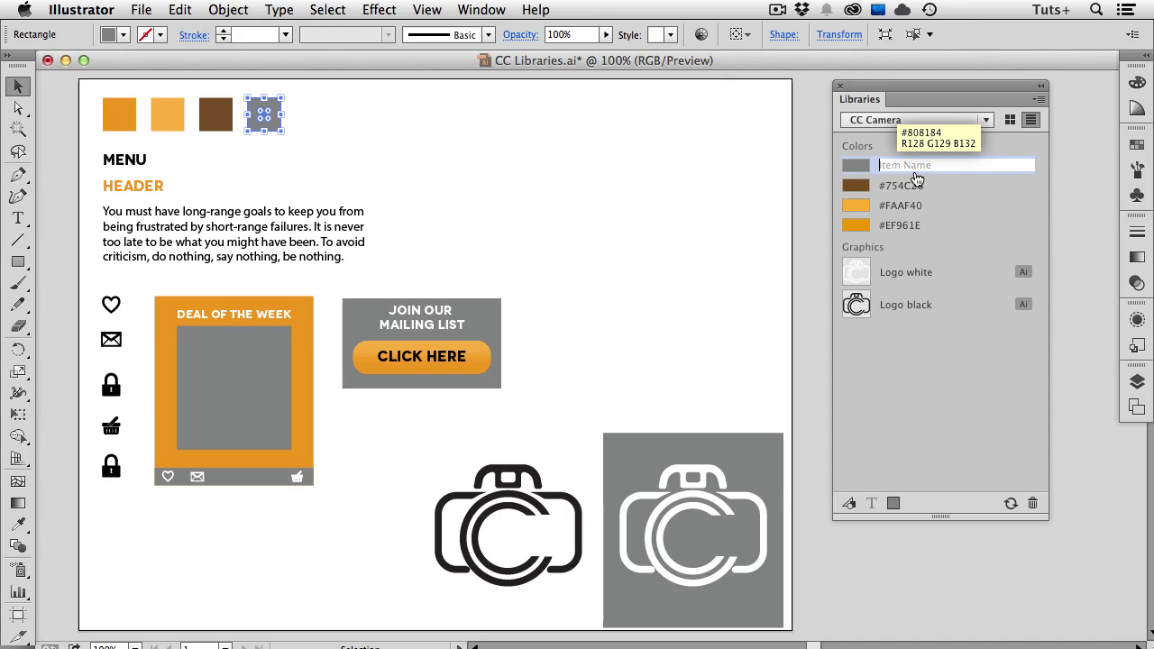
pyautogui.write('60 per cent gray')
pyautogui.press('Return')
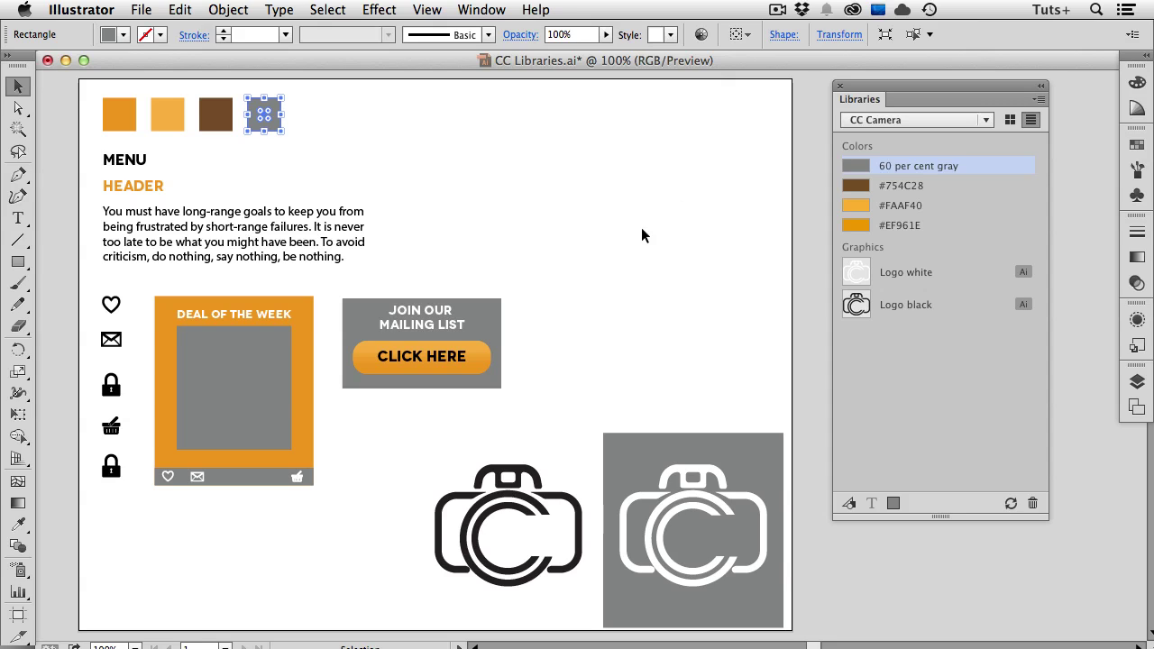
# - Save the body paragraph's Myriad Pro 14pt and HEADER's Novecento wide Bold 16pt text styles
pyautogui.click(290, 242)
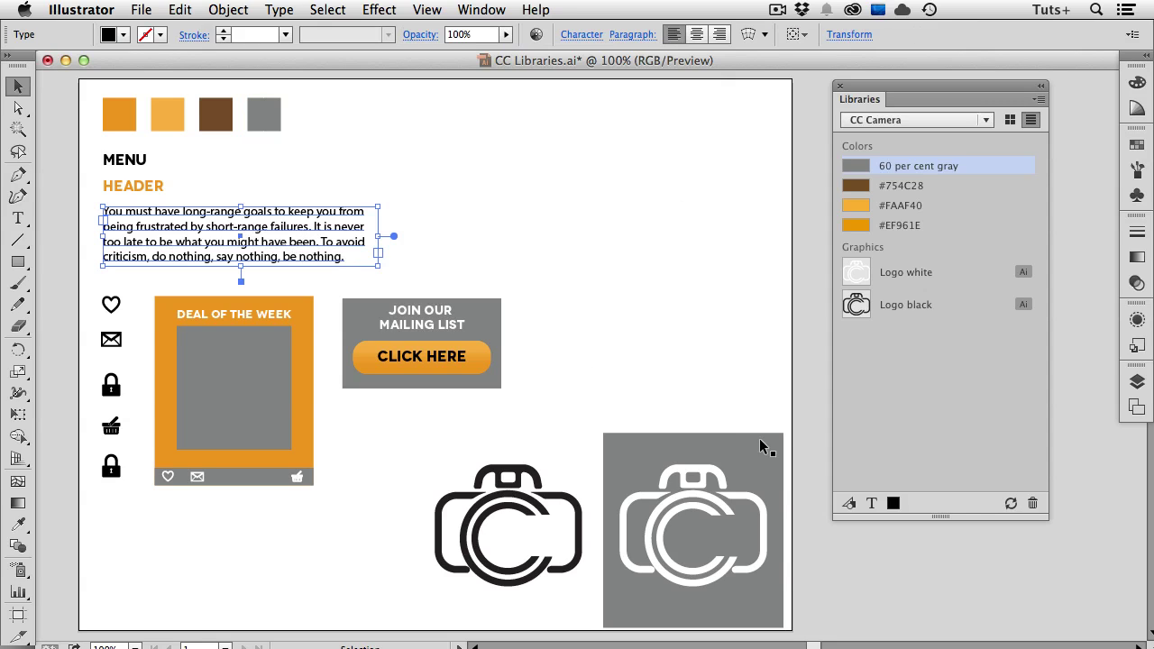
pyautogui.click(873, 504)
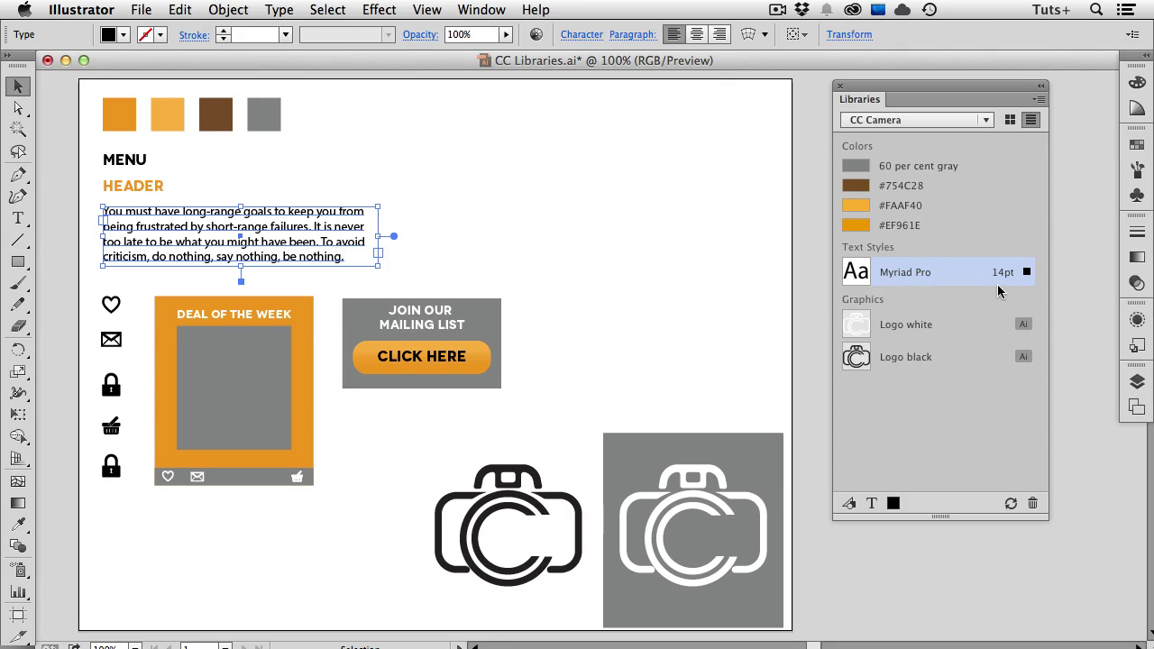
pyautogui.press('super+shift+a')
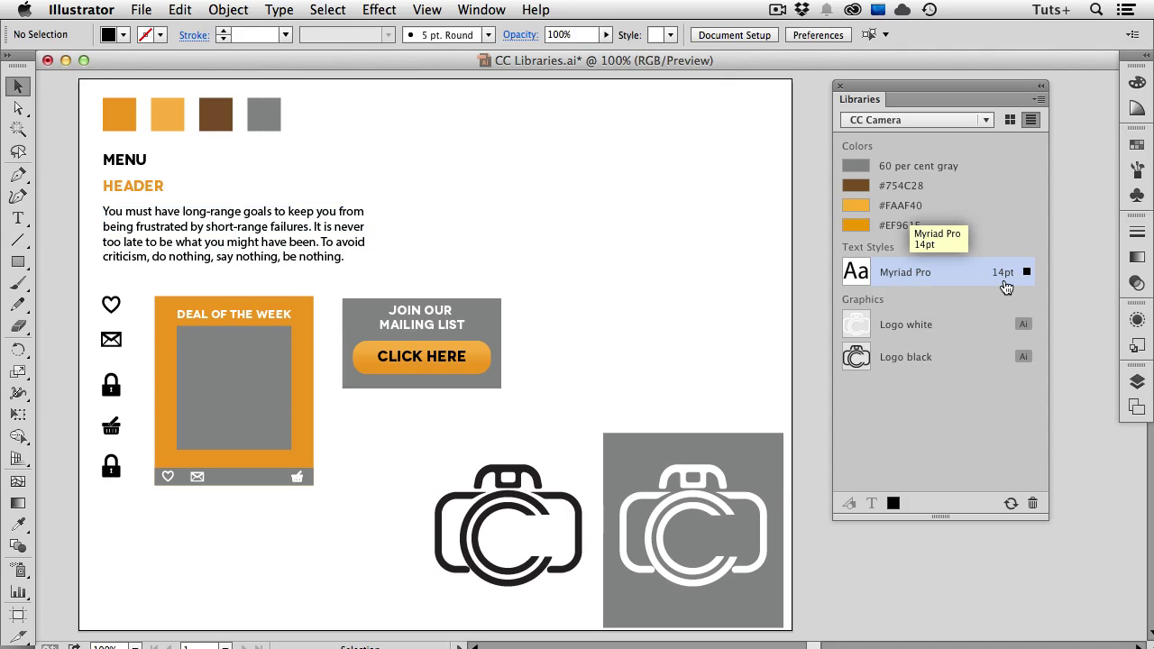
pyautogui.click(152, 184)
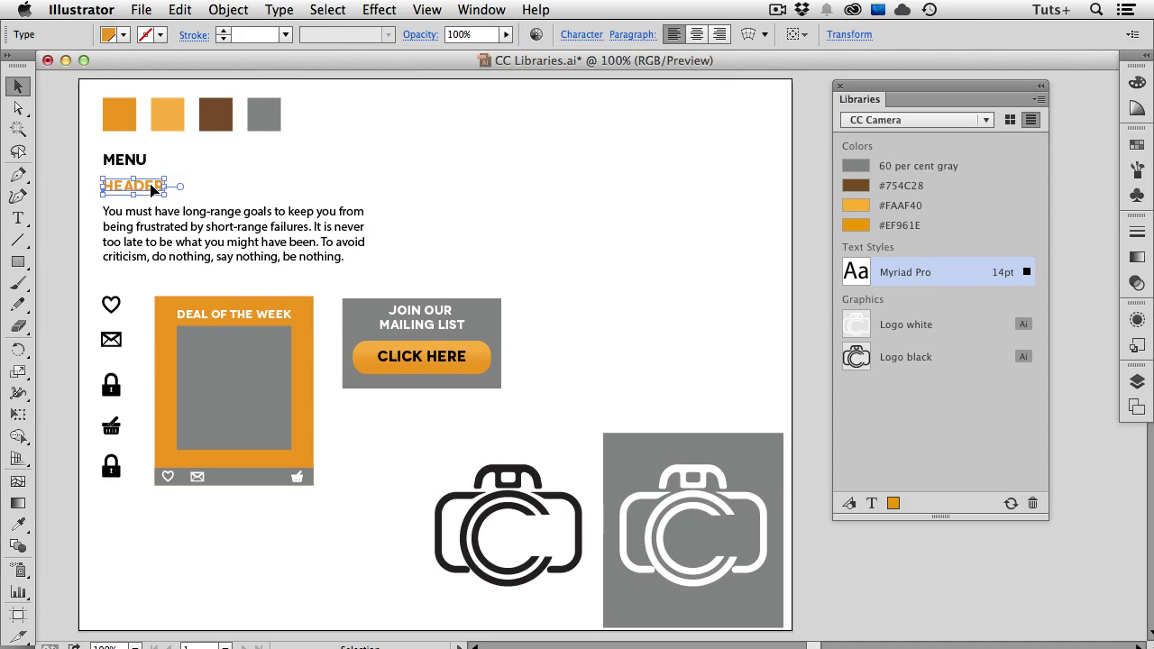
pyautogui.click(871, 503)
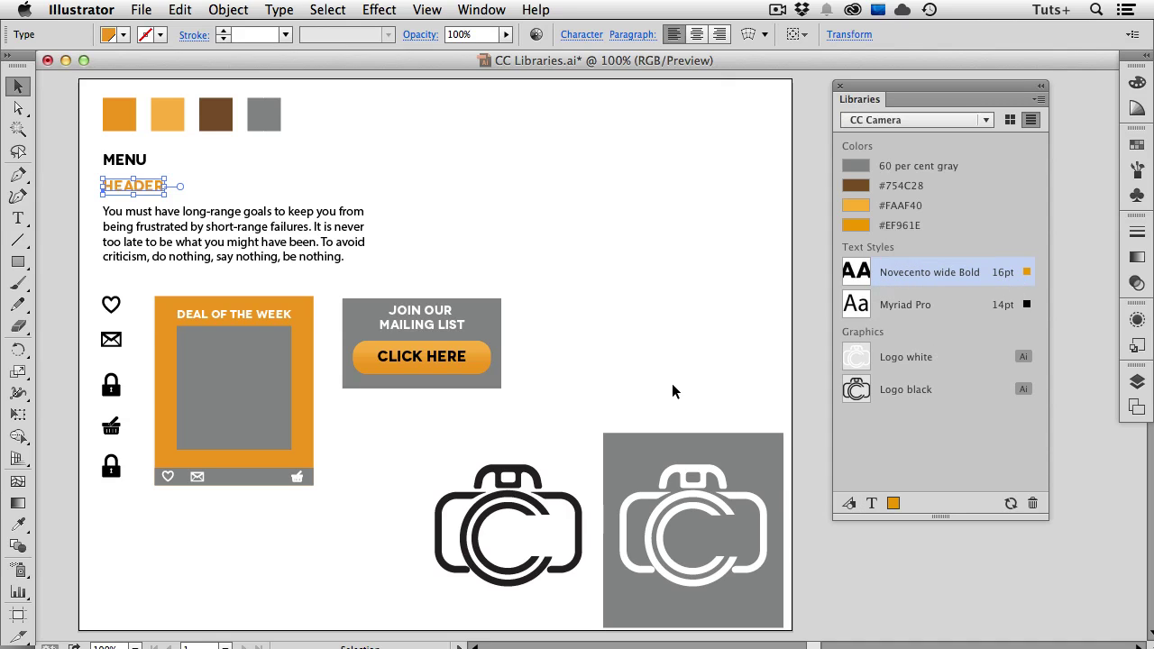
# - Drag the Join our mailing list box into the library and start renaming the new graphic
pyautogui.click(381, 387)
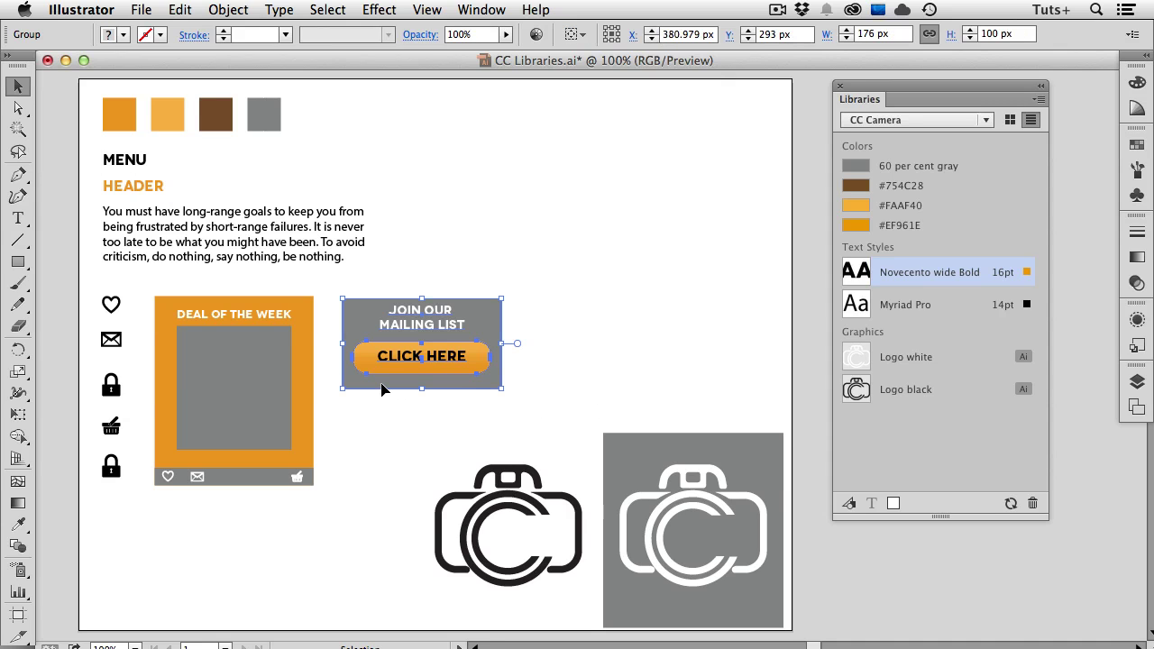
pyautogui.moveTo(383, 384); pyautogui.dragTo(875, 442)
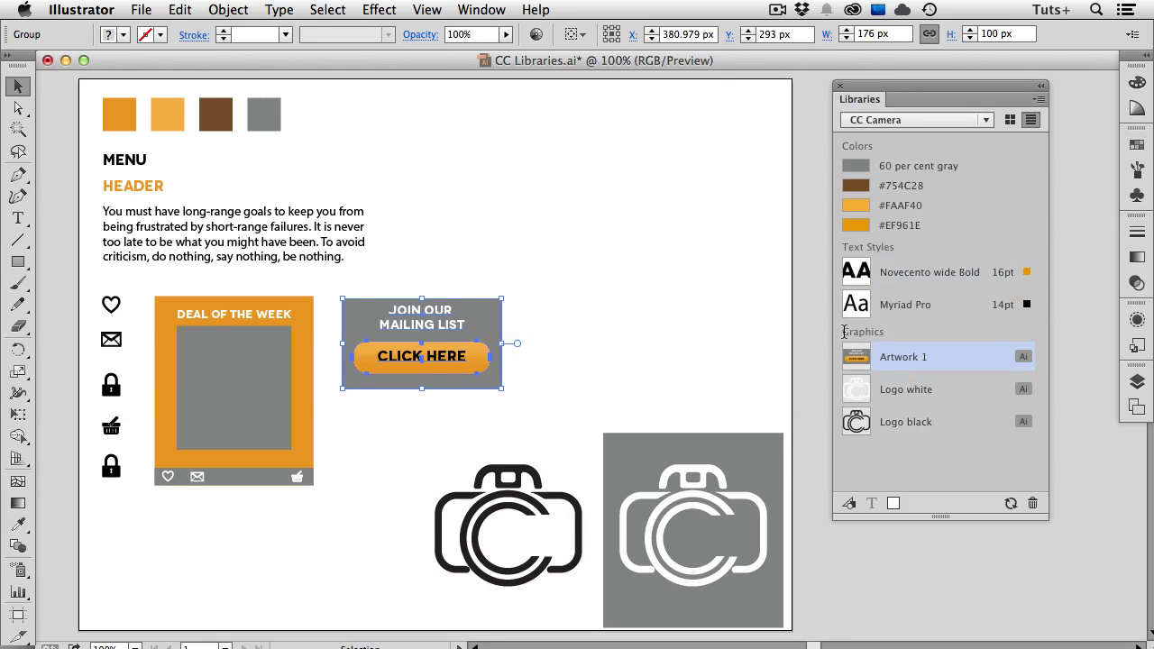
pyautogui.doubleClick(904, 360)
# - Name the graphic 'Mailing list', then add the Deal of the Week box as 'Deal Box'
pyautogui.write('Mailing list')
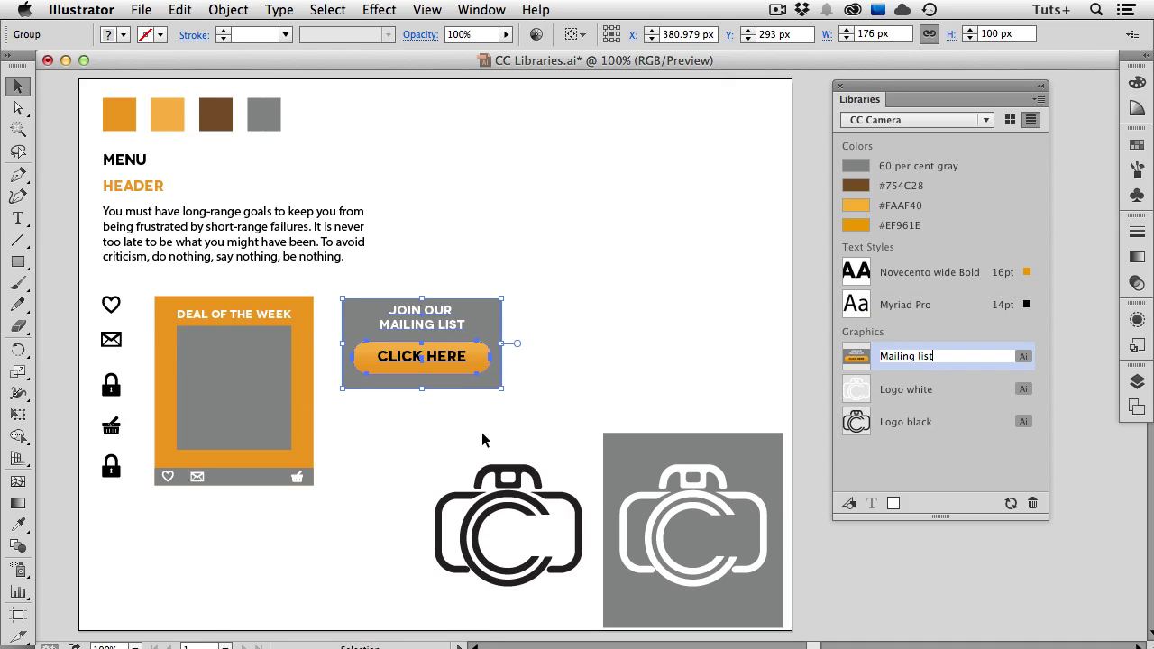
pyautogui.click(388, 435)
pyautogui.click(301, 438)
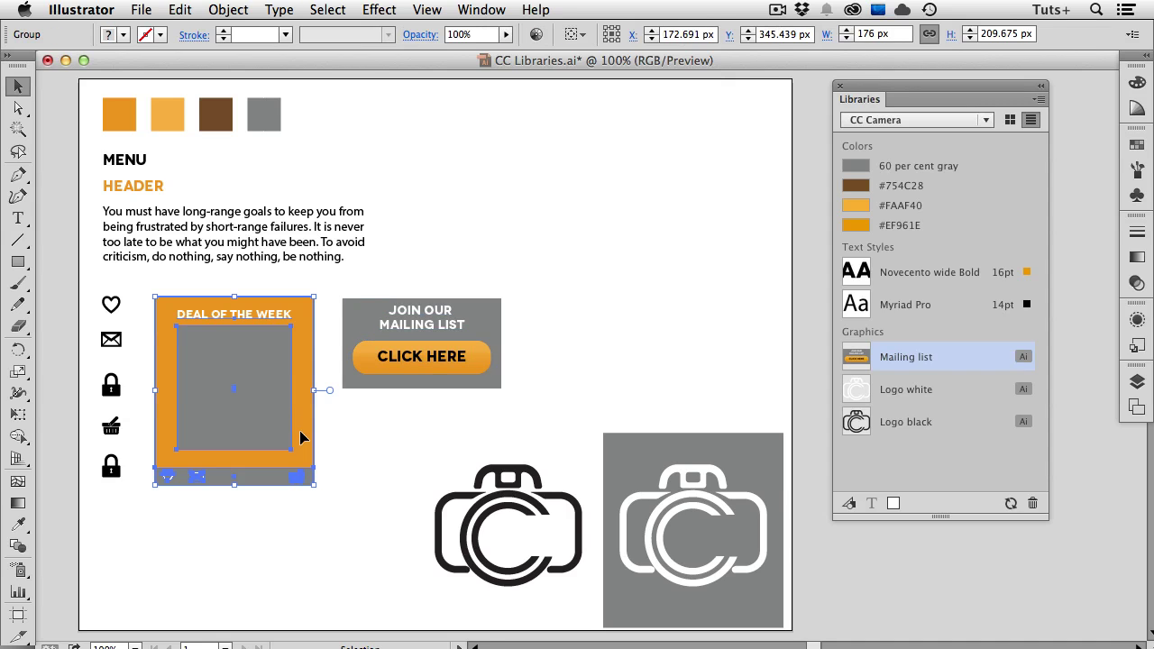
pyautogui.click(847, 503)
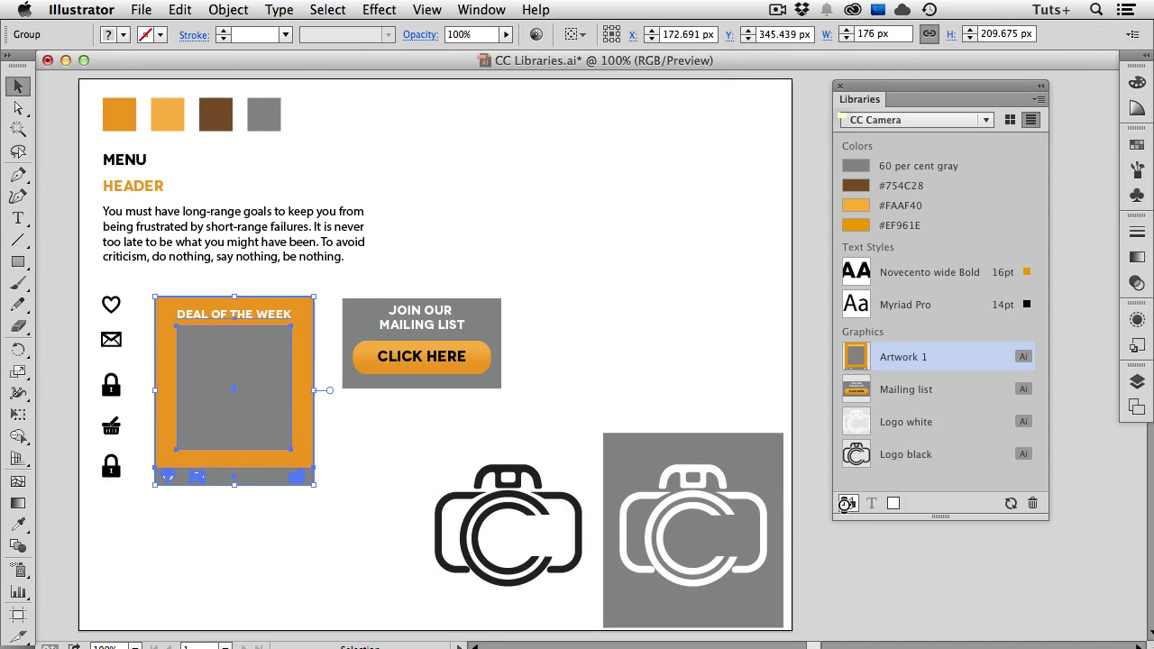
pyautogui.doubleClick(893, 360)
pyautogui.write('Deal Box')
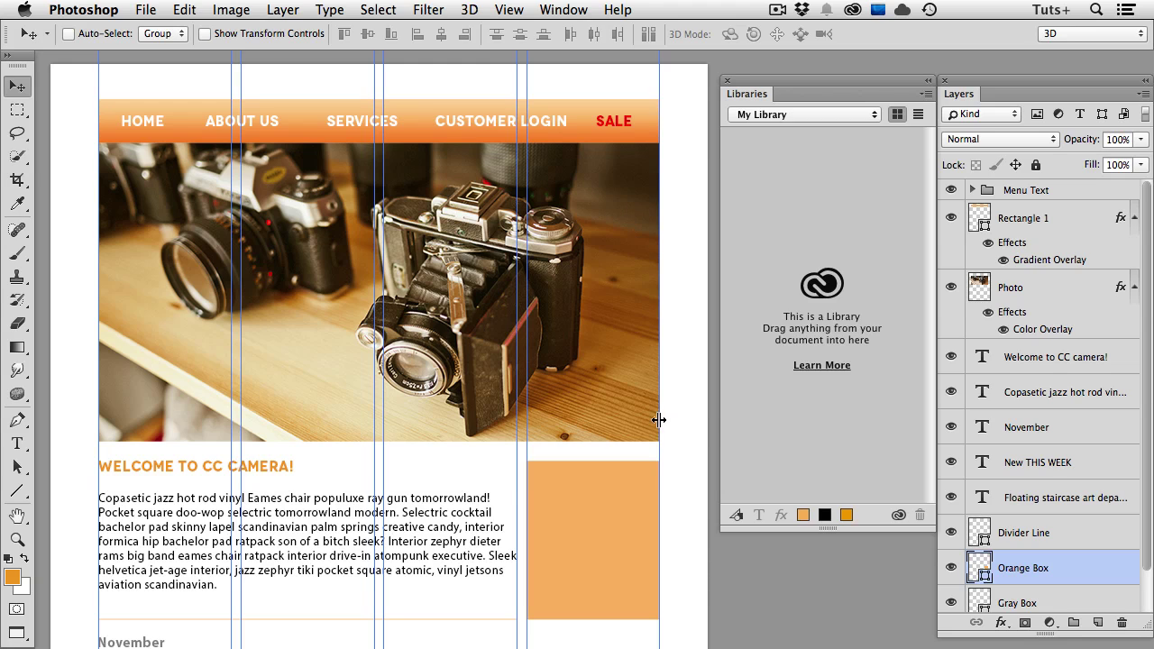
# - Switch Photoshop's Libraries panel to CC Camera and display its items in list view
pyautogui.click(873, 114)
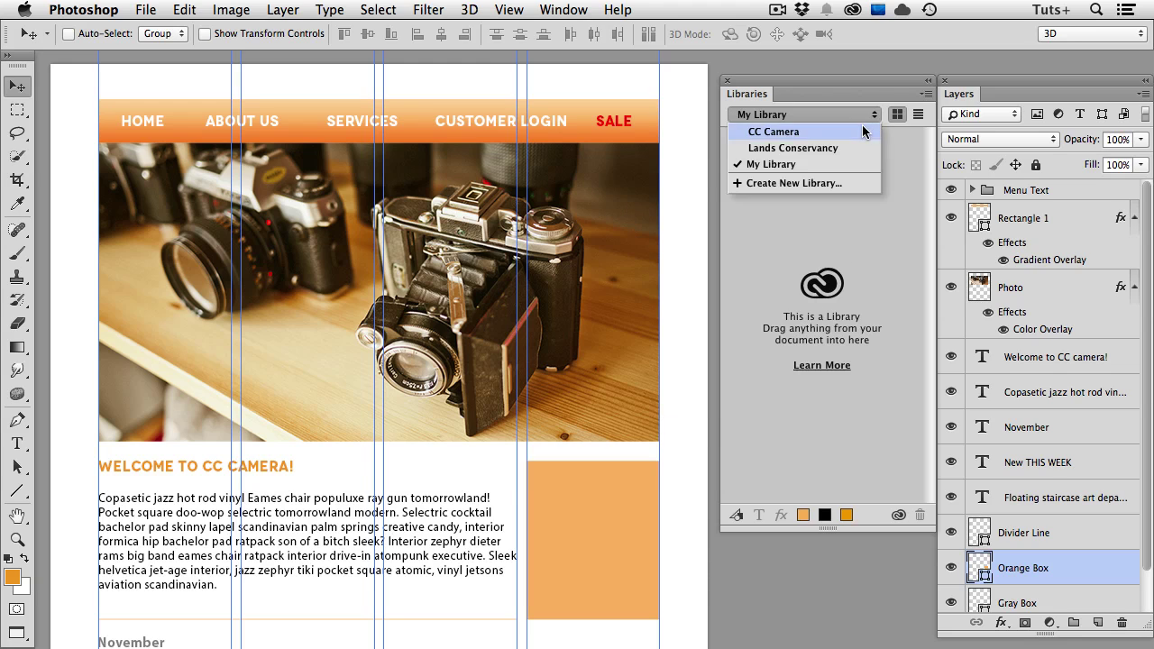
pyautogui.click(861, 132)
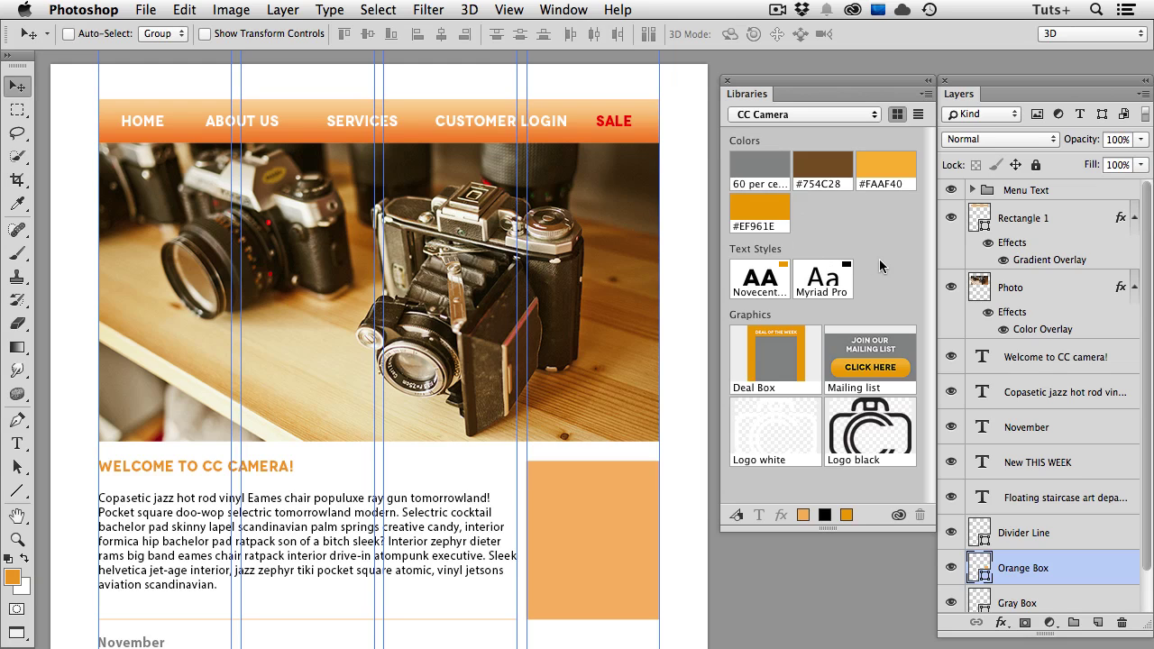
pyautogui.click(918, 117)
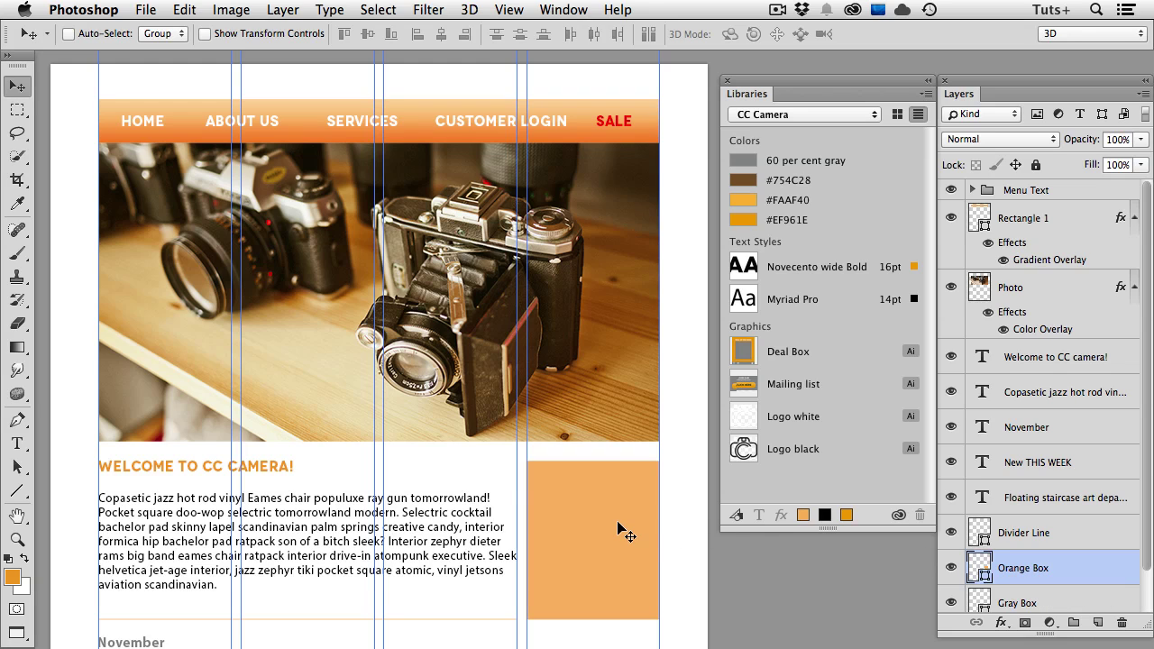
# - Fill the orange box with #EF961E and give the Floating staircase paragraph the Myriad Pro style
pyautogui.click(742, 225)
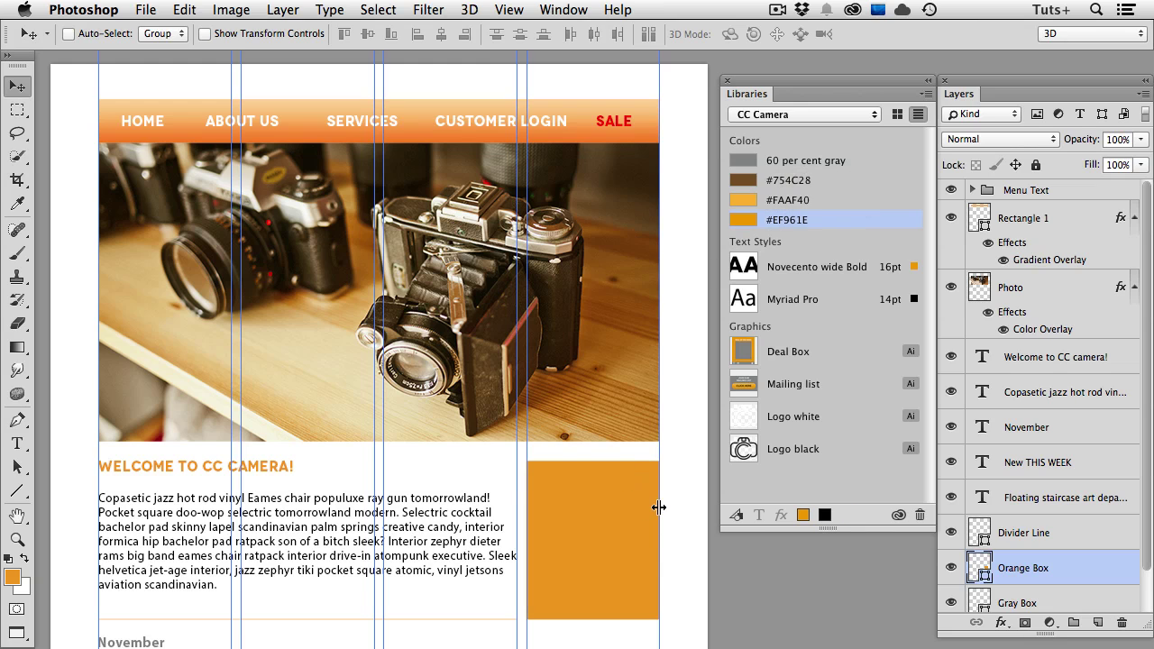
pyautogui.moveTo(604, 505); pyautogui.dragTo(610, 264)
pyautogui.keyDown('super'); pyautogui.click(365, 489); pyautogui.keyUp('super')
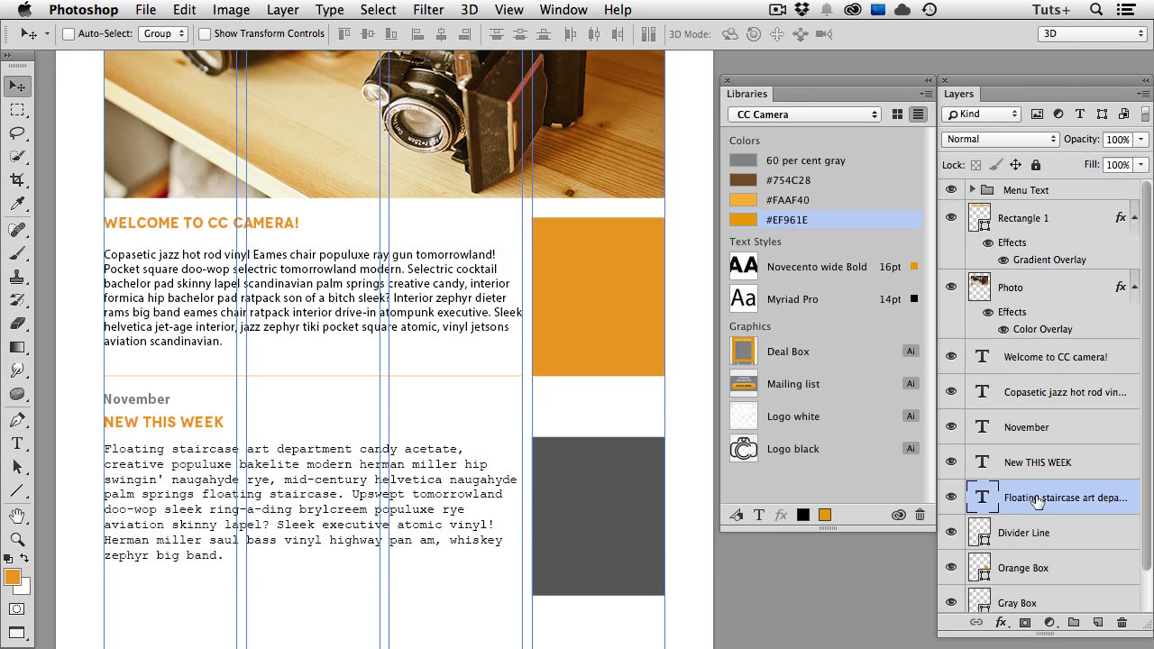
pyautogui.click(789, 305)
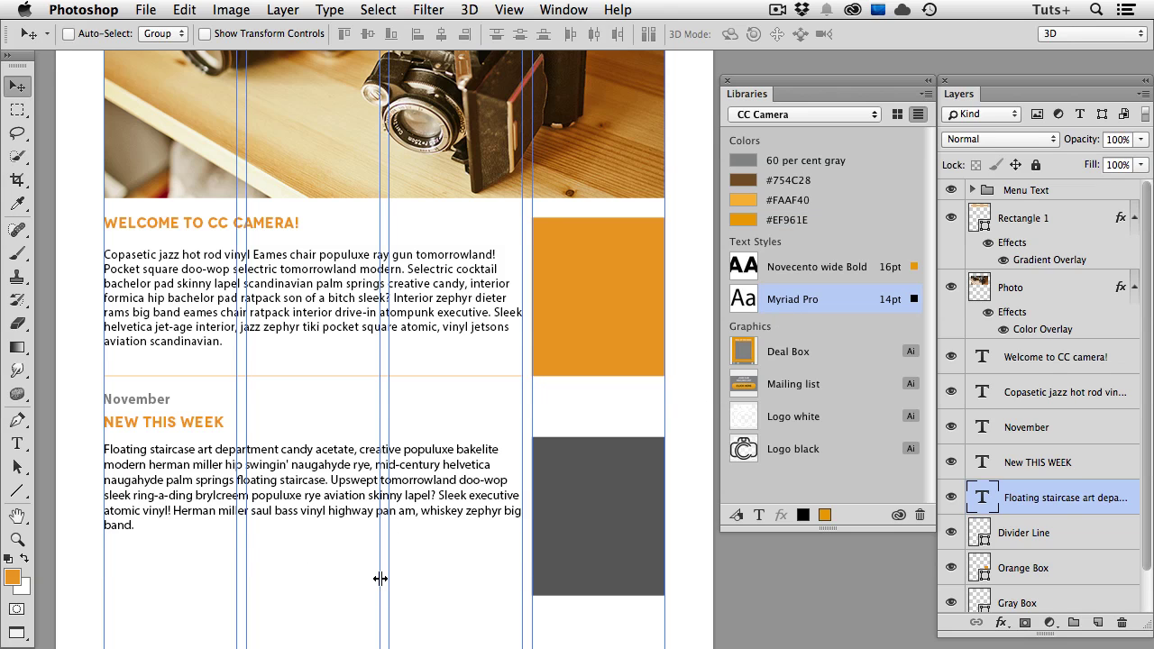
pyautogui.moveTo(457, 255); pyautogui.dragTo(457, 480)
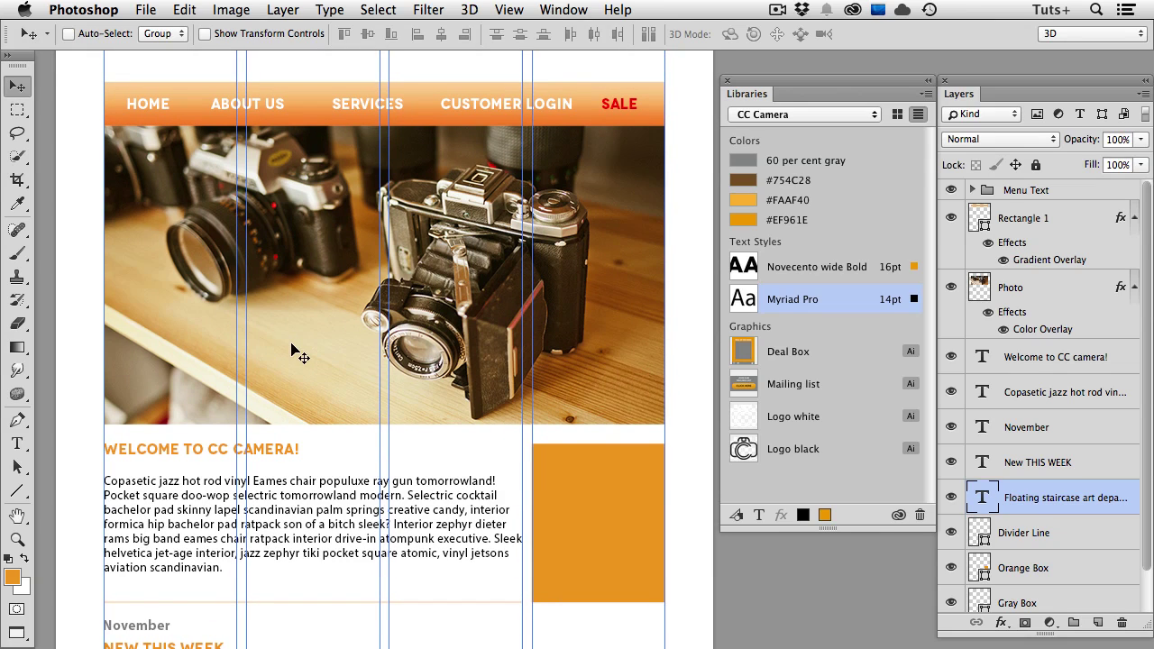
# - Place the Logo white graphic over the left camera and shrink it slightly
pyautogui.rightClick(747, 417)
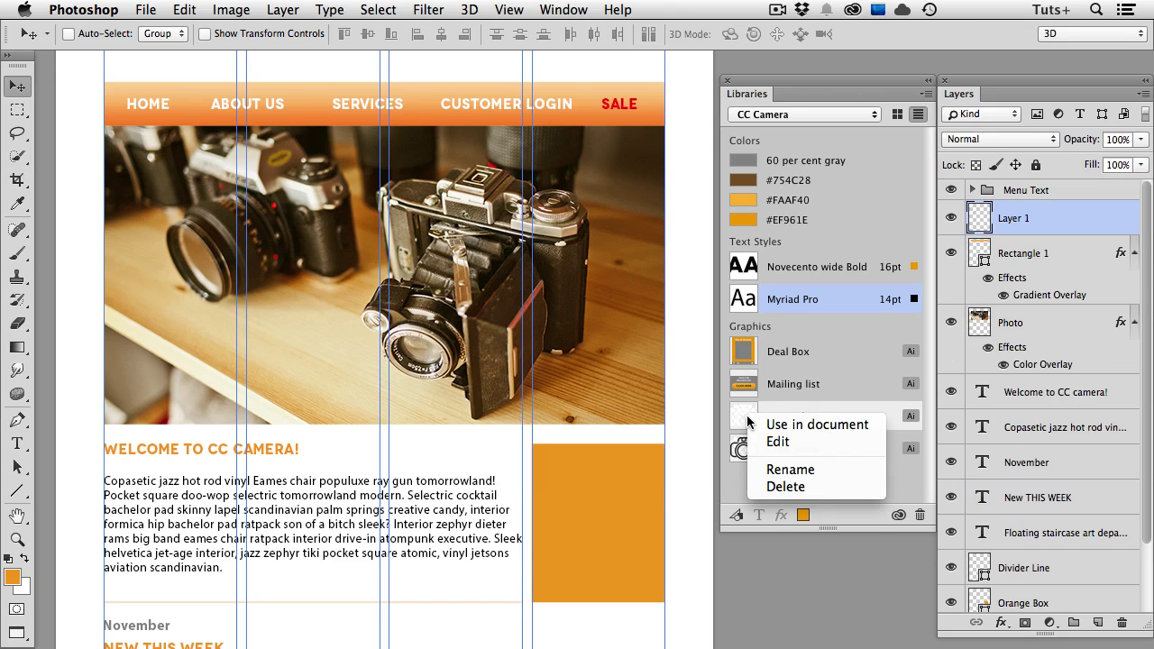
pyautogui.click(793, 424)
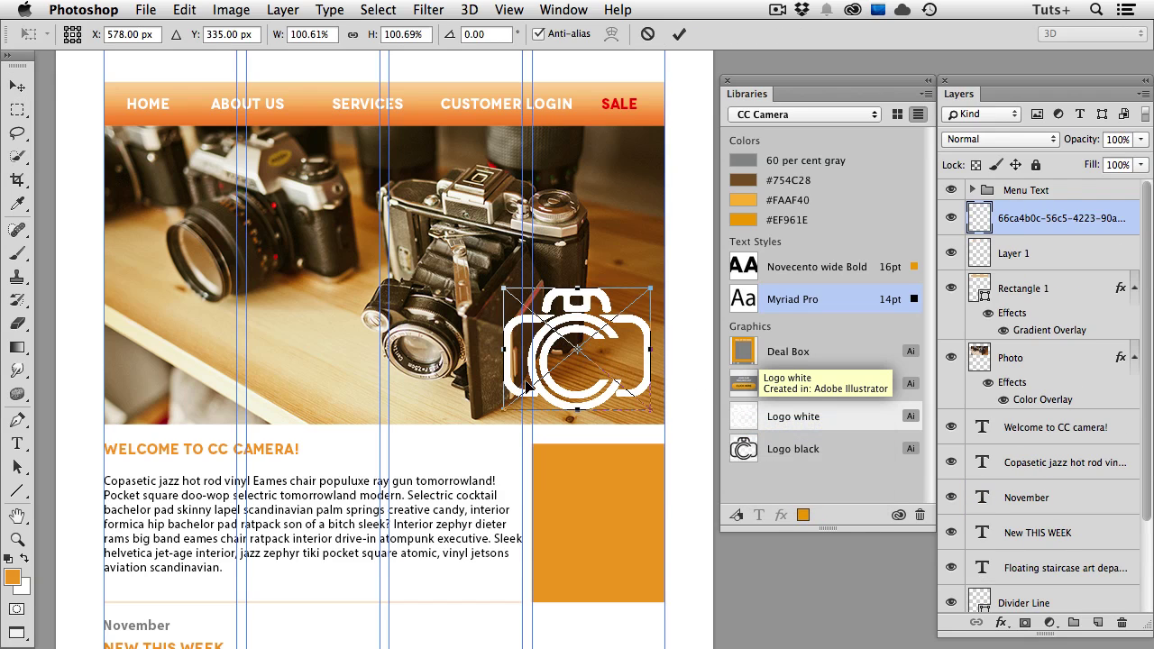
pyautogui.moveTo(613, 317); pyautogui.dragTo(223, 332)
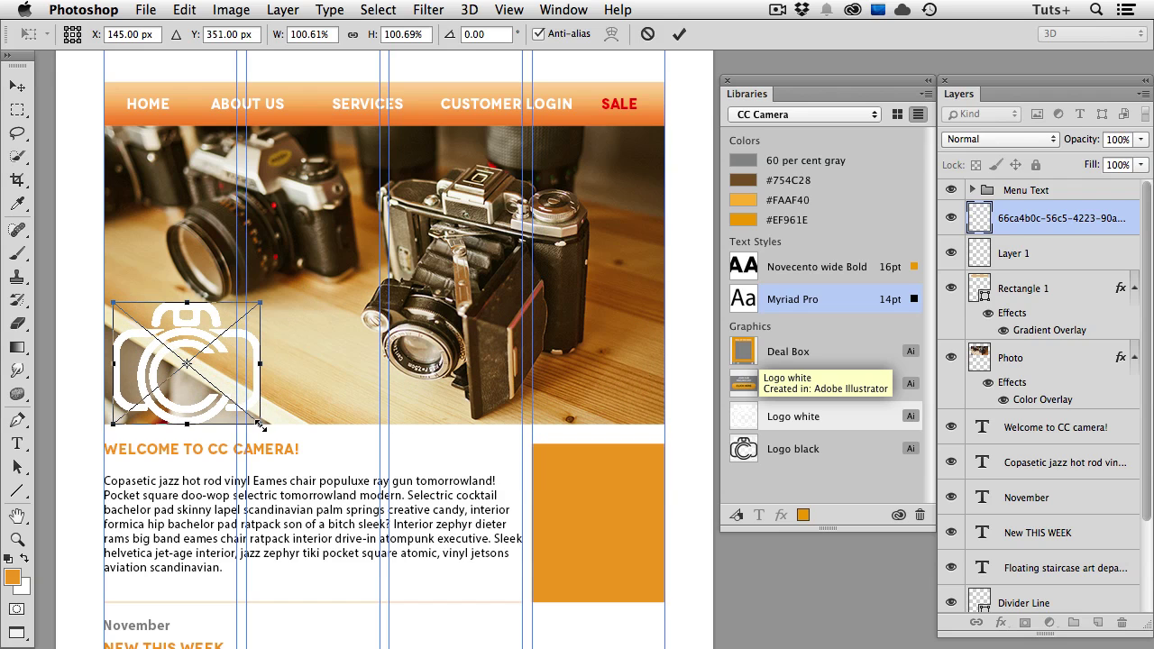
pyautogui.moveTo(260, 424); pyautogui.dragTo(237, 399)
pyautogui.press('Return')
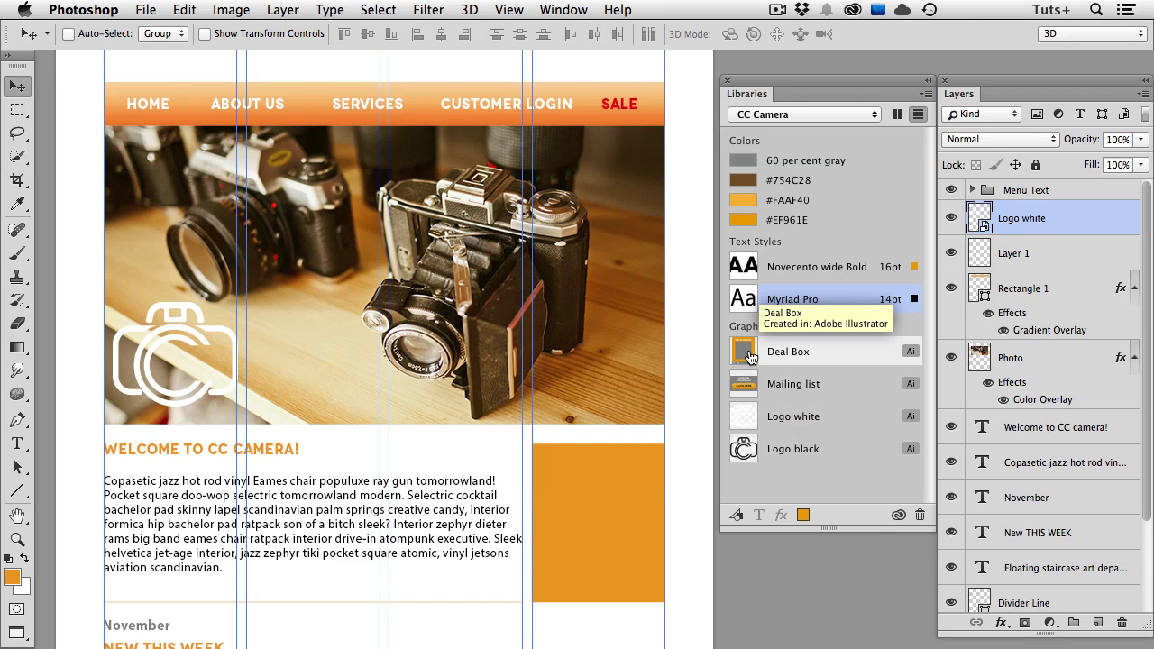
# - Place the library's Deal Box graphic over the right orange box, scaled to about 84%
pyautogui.moveTo(755, 353); pyautogui.dragTo(626, 373)
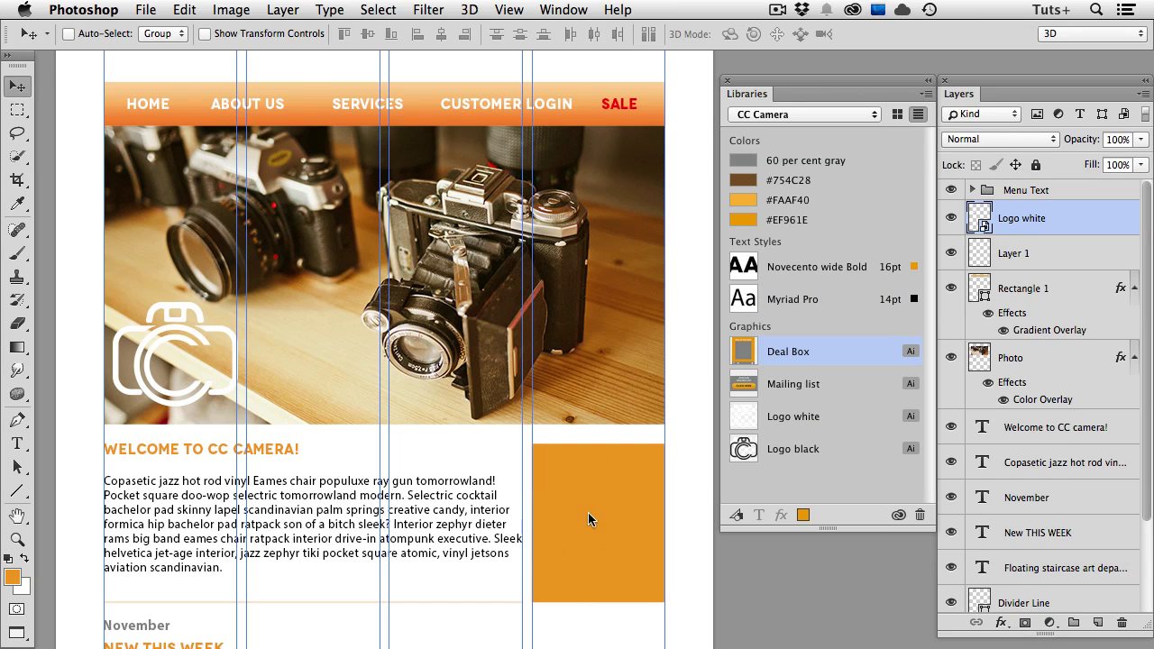
pyautogui.moveTo(588, 509); pyautogui.dragTo(588, 511)
pyautogui.moveTo(516, 430); pyautogui.dragTo(532, 448)
pyautogui.moveTo(666, 448); pyautogui.dragTo(664, 445)
pyautogui.moveTo(653, 498); pyautogui.dragTo(653, 496)
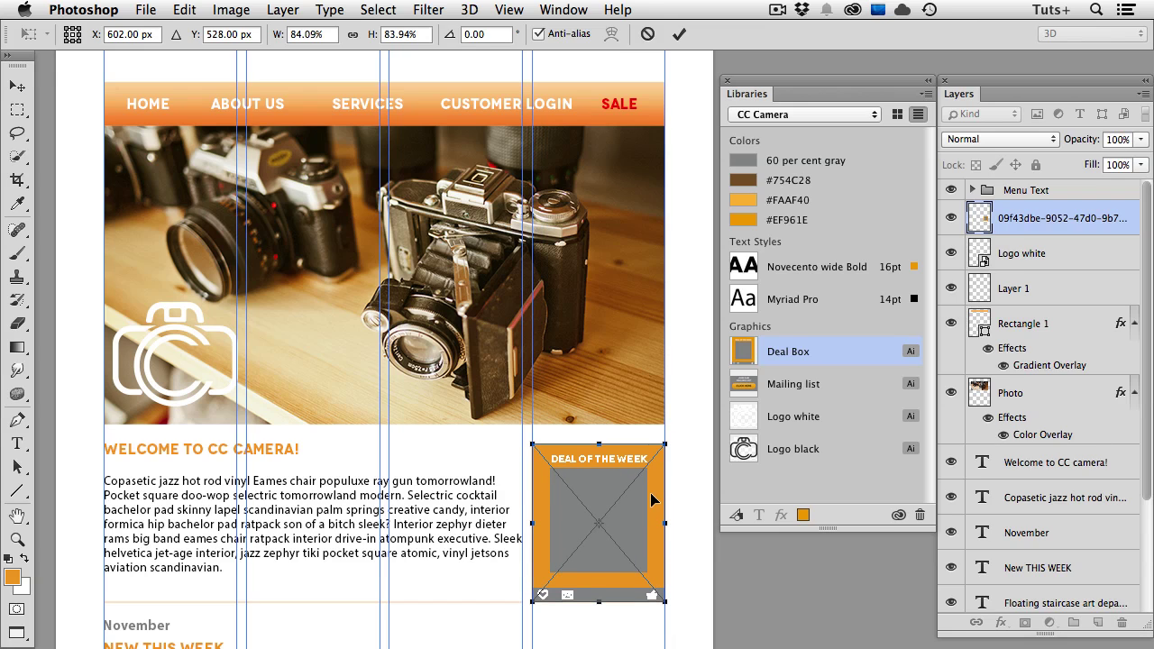
pyautogui.click(678, 33)
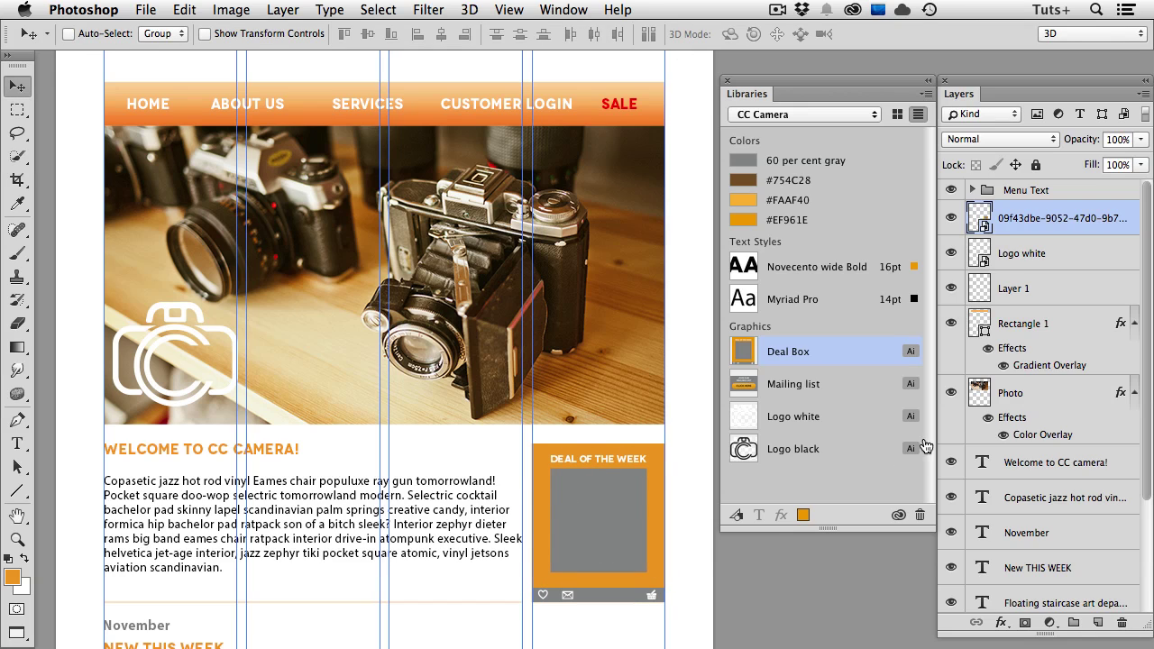
# - Give the Logo white layer a drop shadow and save that style to the CC Camera library
pyautogui.click(1023, 257)
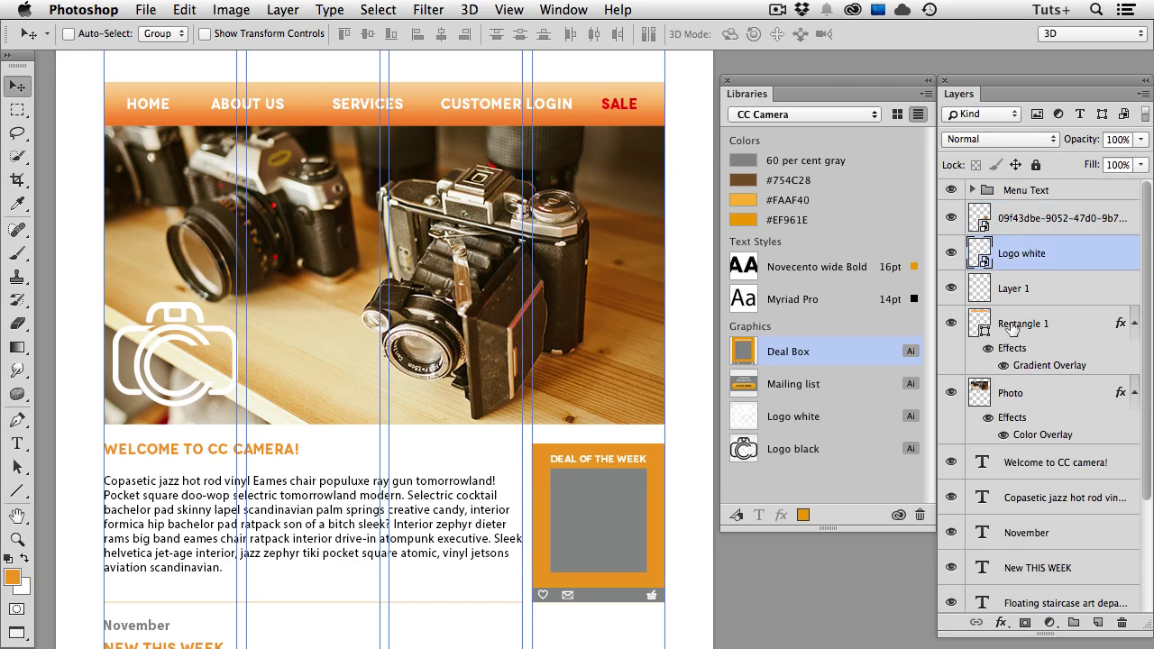
pyautogui.click(999, 622)
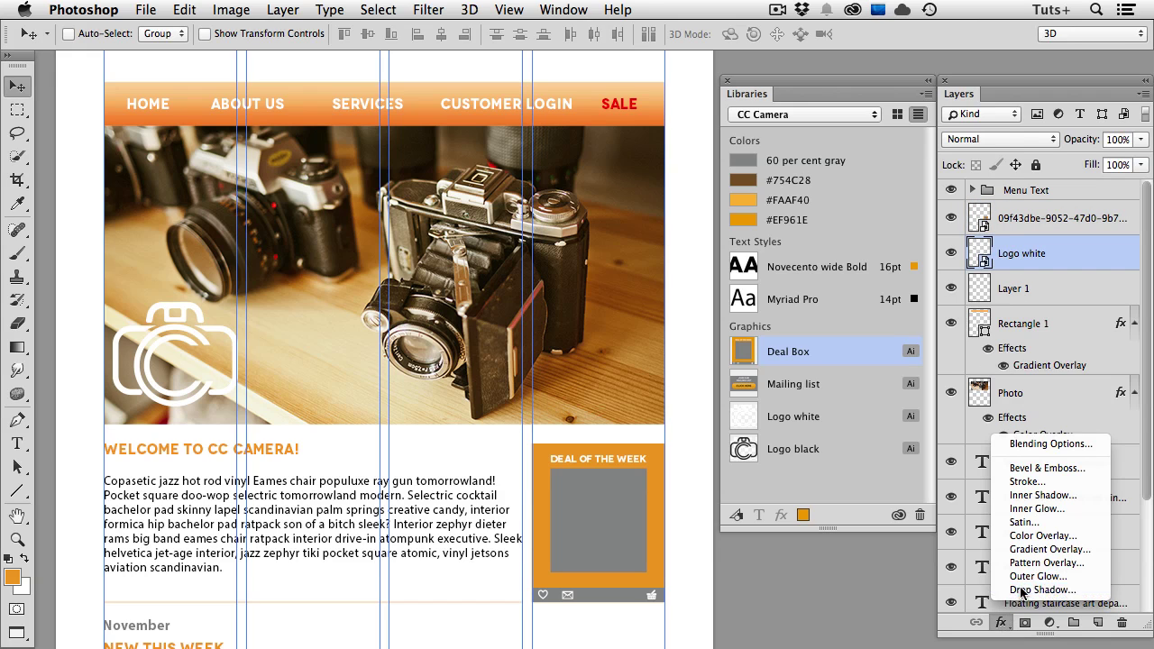
pyautogui.click(1021, 590)
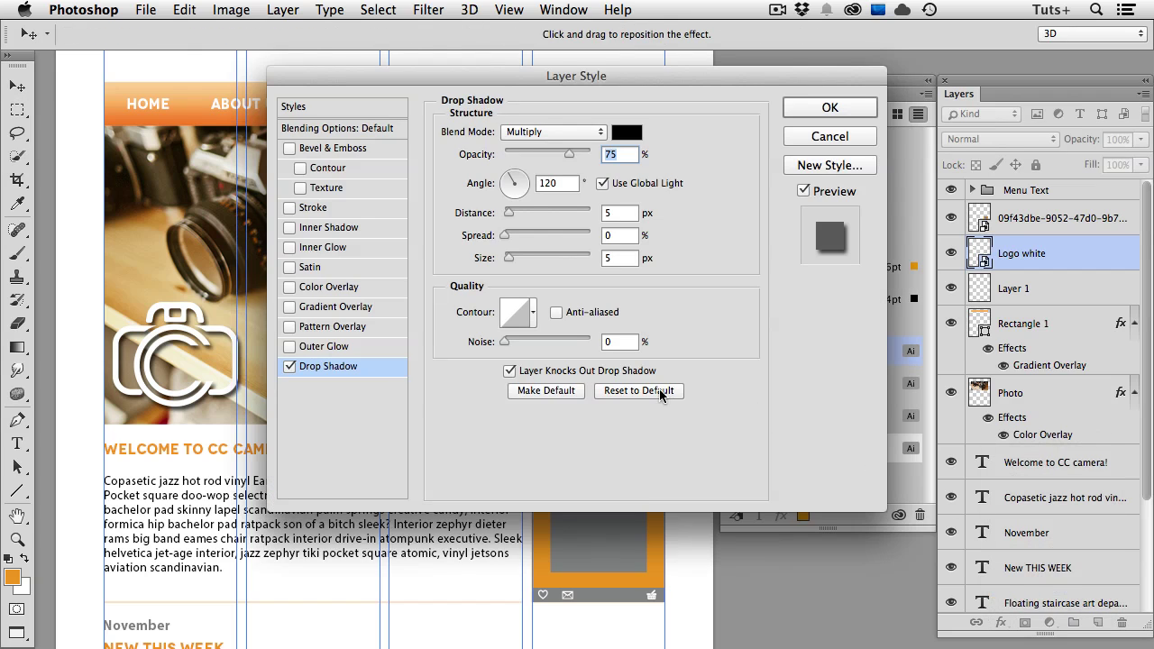
pyautogui.click(822, 108)
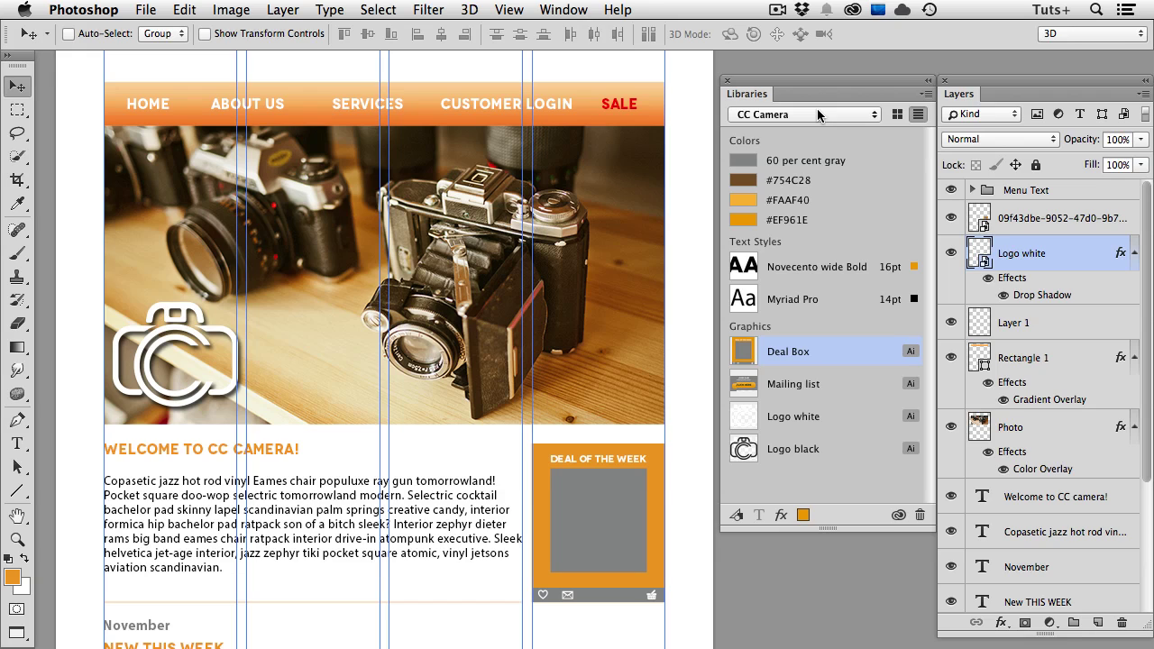
pyautogui.click(781, 517)
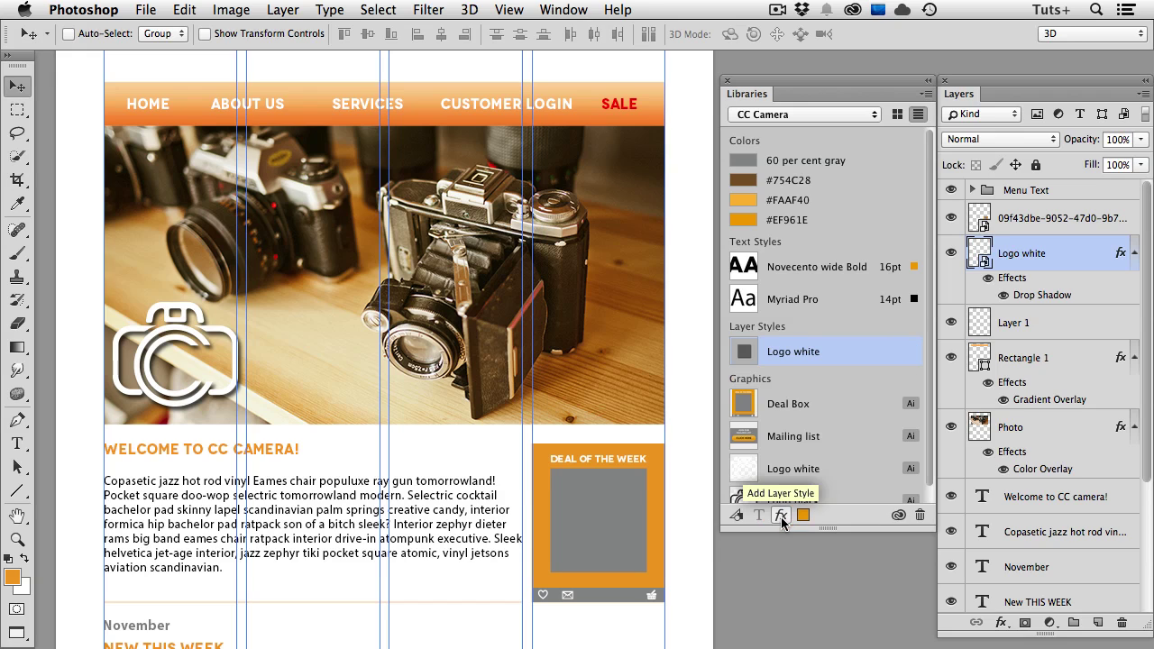
# - Rename the saved library layer style to 'Drop shadow'
pyautogui.doubleClick(775, 357)
pyautogui.write('Drop shadow')
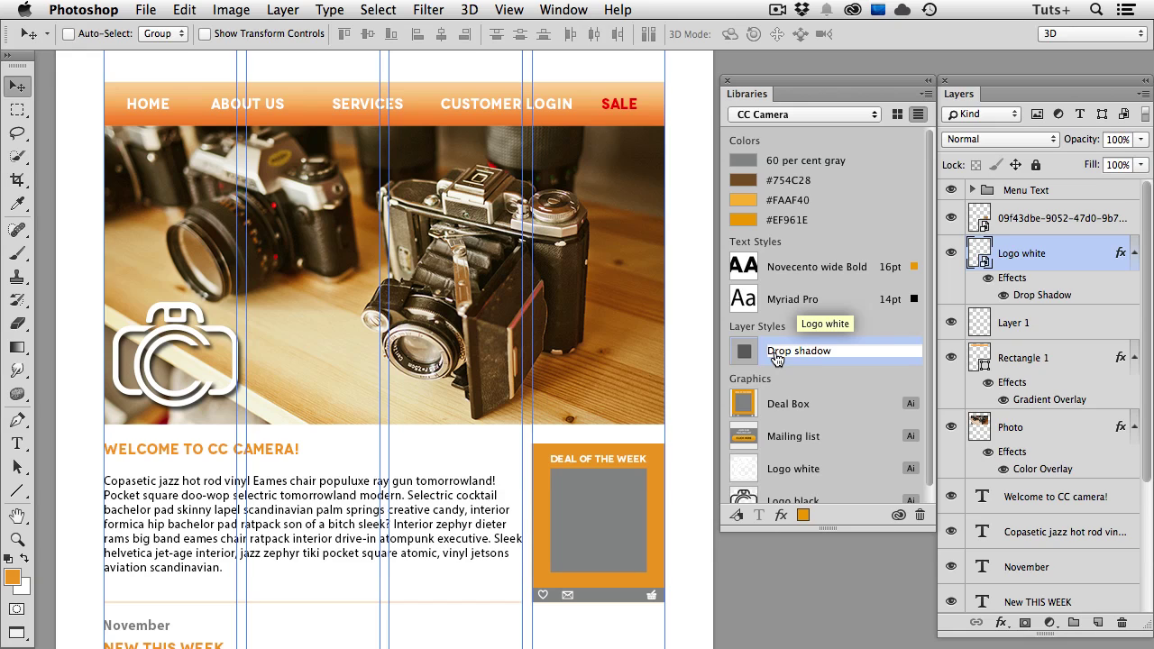
pyautogui.press('Return')
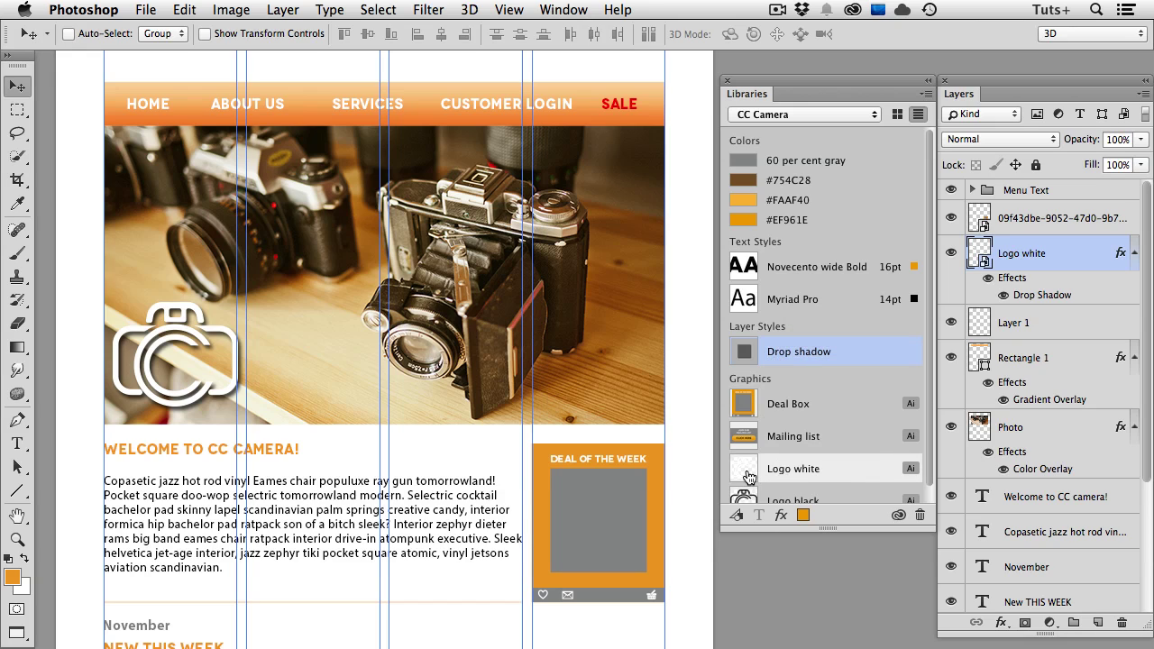
# - Place a second white logo over the right camera and apply the Drop shadow style
pyautogui.moveTo(782, 468); pyautogui.dragTo(578, 343)
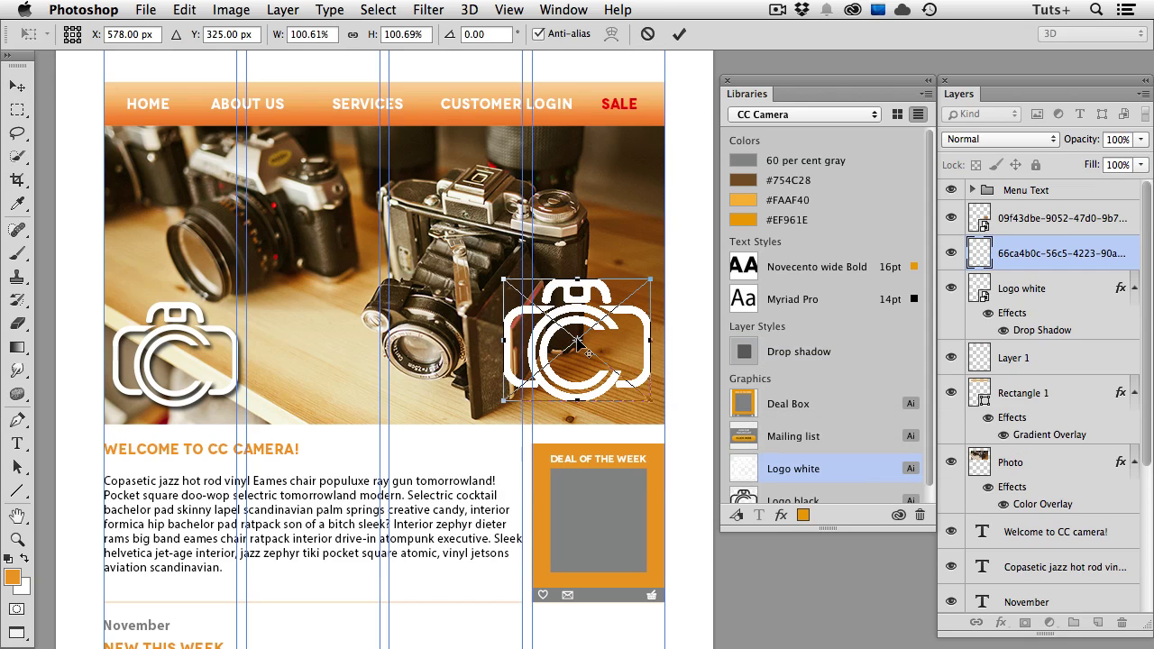
pyautogui.press('Return')
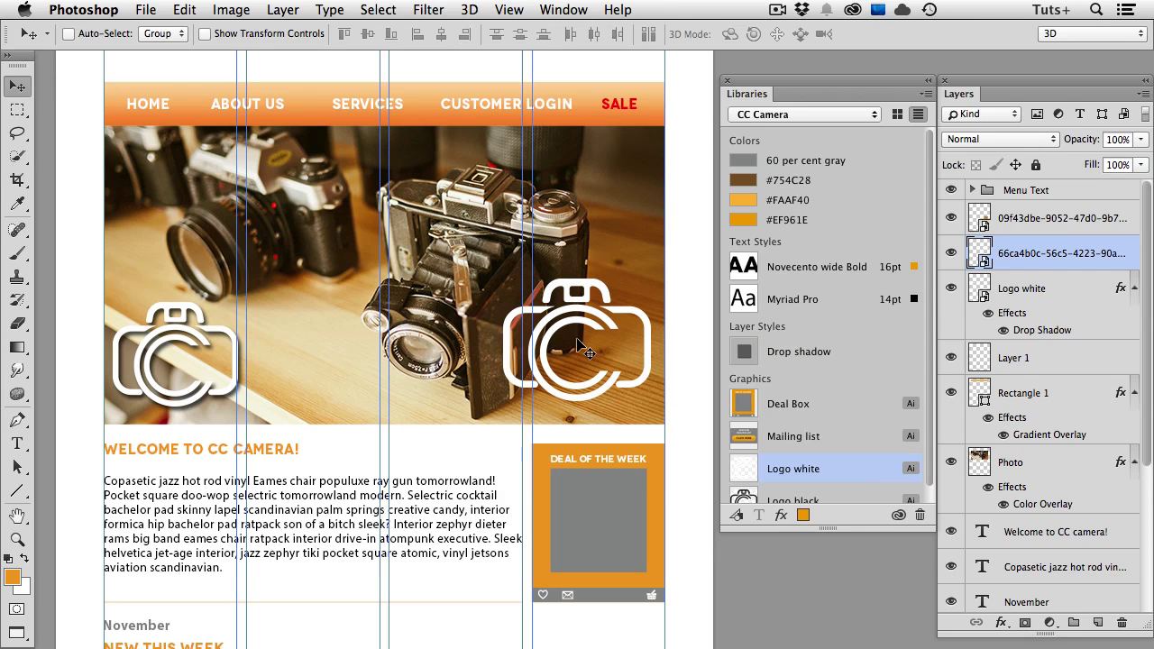
pyautogui.click(757, 354)
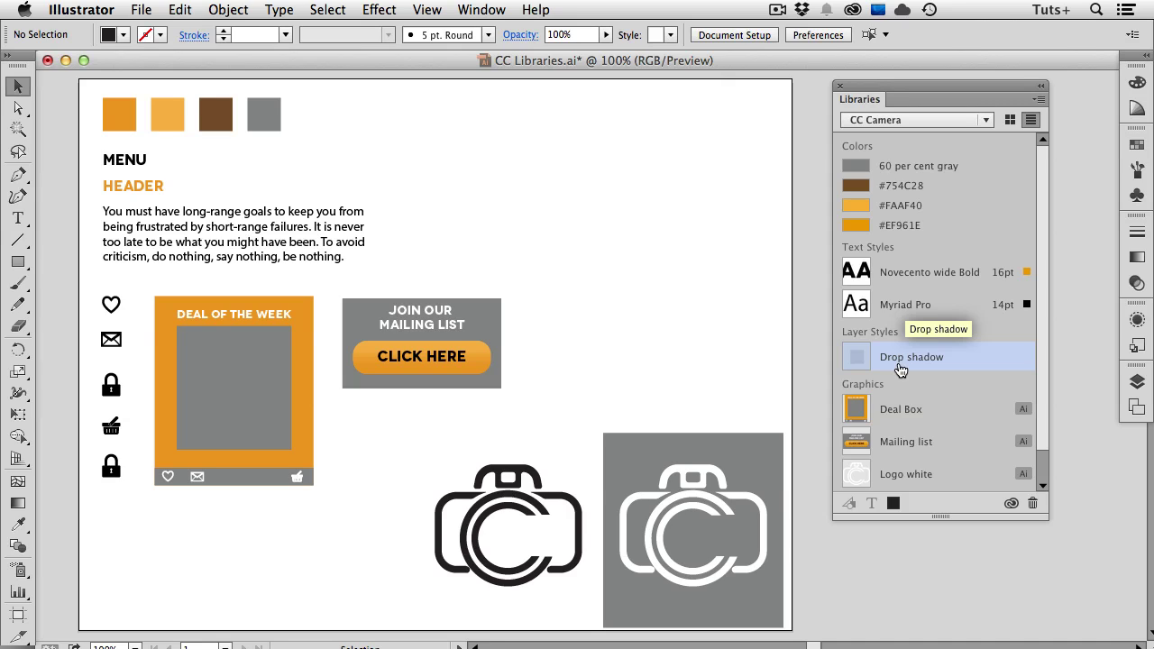
# - In Illustrator, select the black camera logo, inspect the Drop shadow style's options, then deselect
pyautogui.click(533, 477)
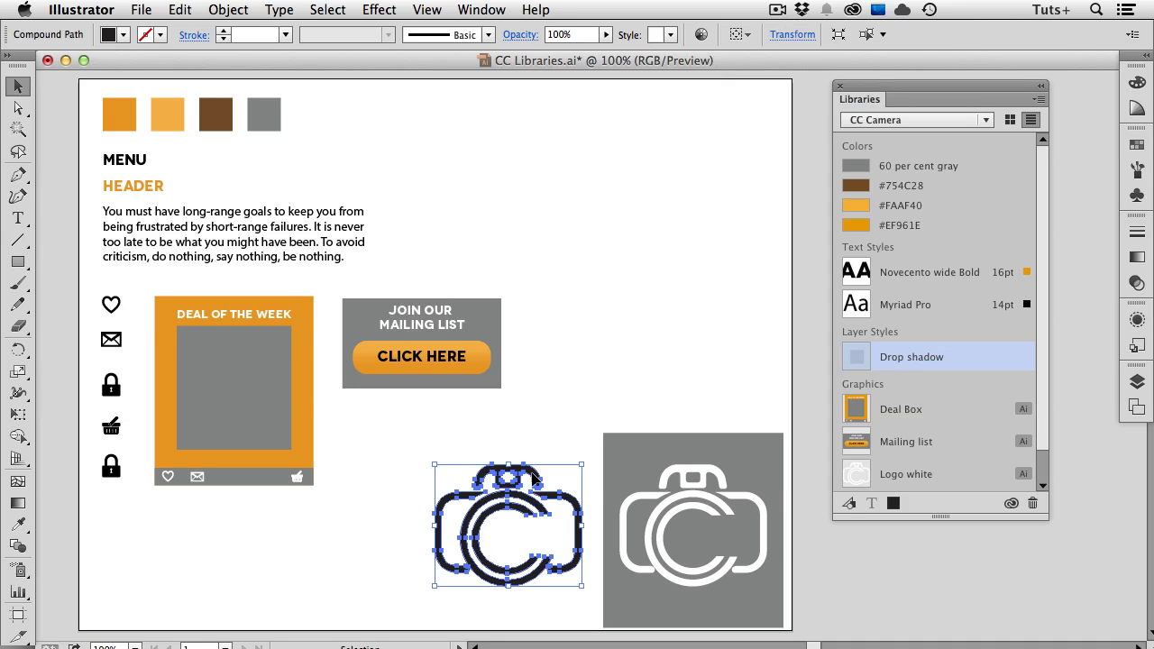
pyautogui.rightClick(857, 366)
pyautogui.press('Escape')
pyautogui.click(767, 365)
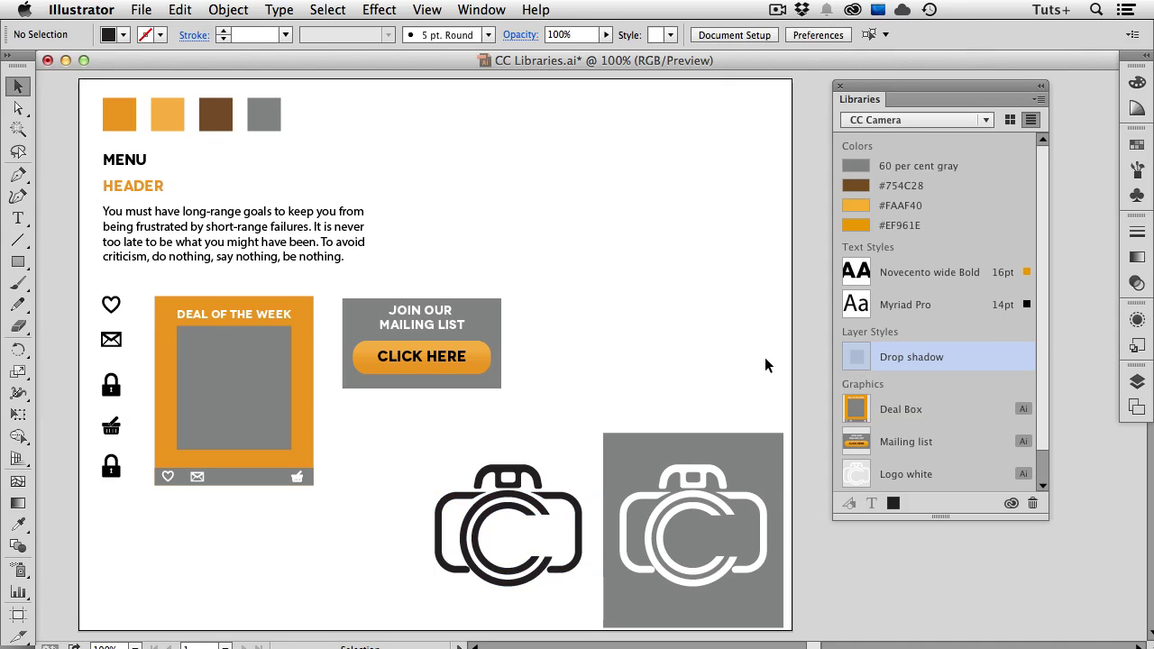